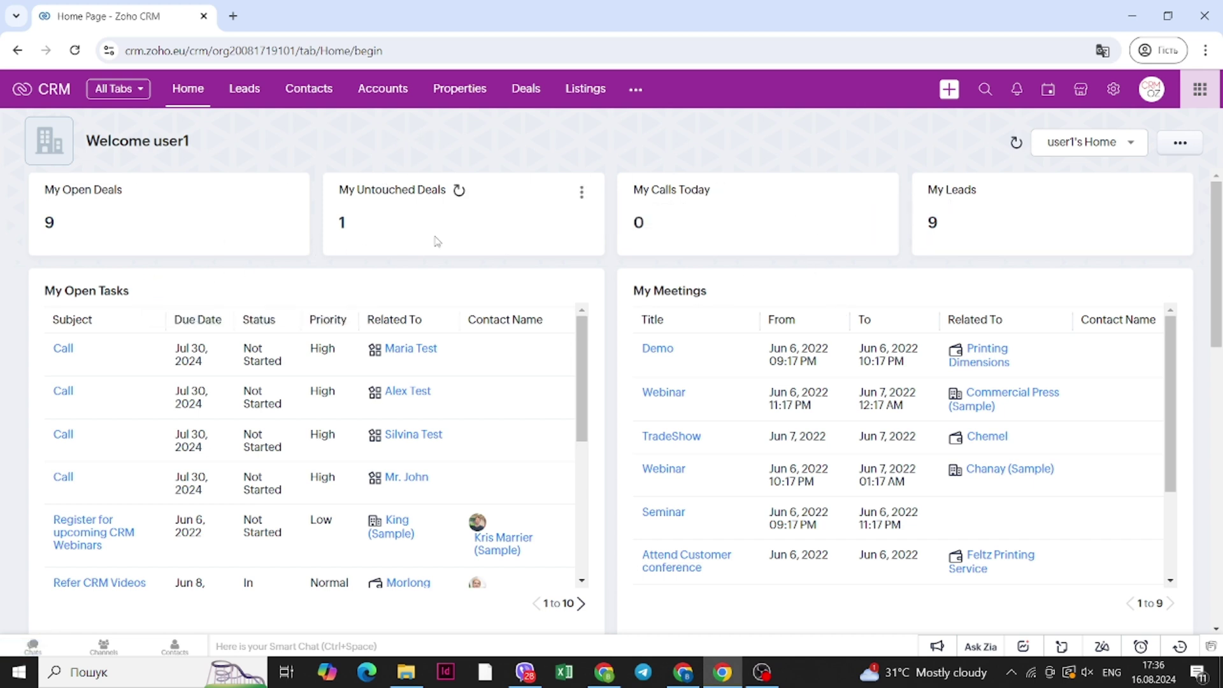
scroll(608, 389, "down", 7)
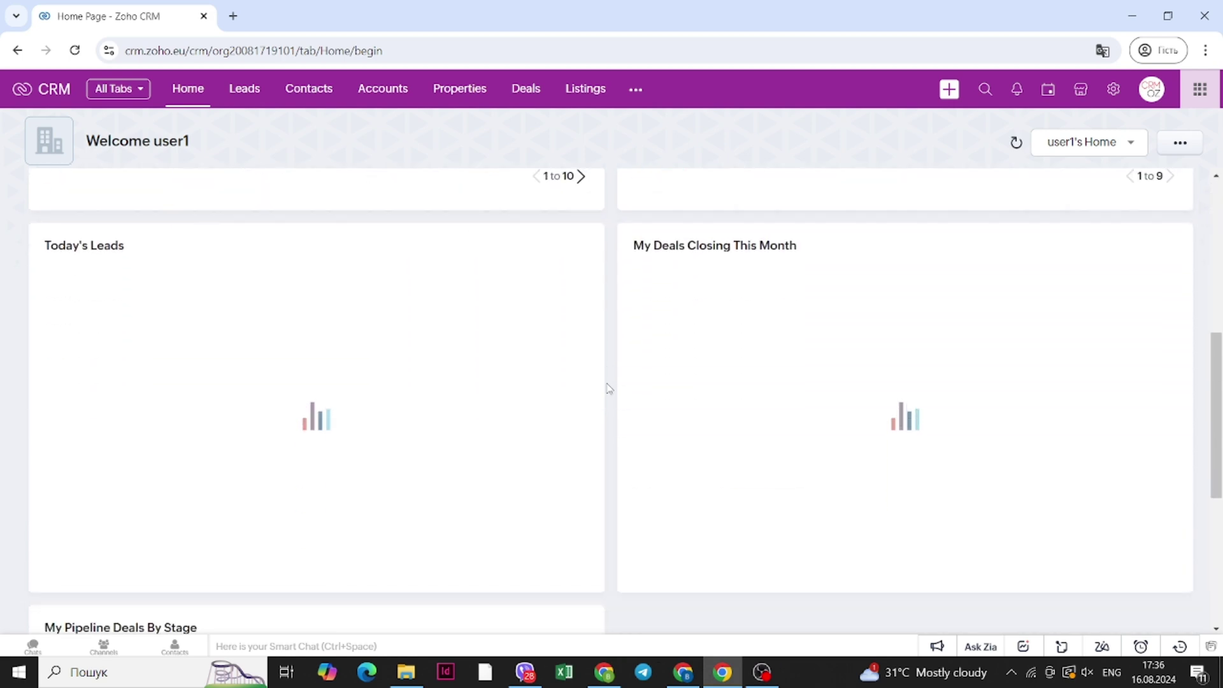
scroll(608, 389, "down", 5)
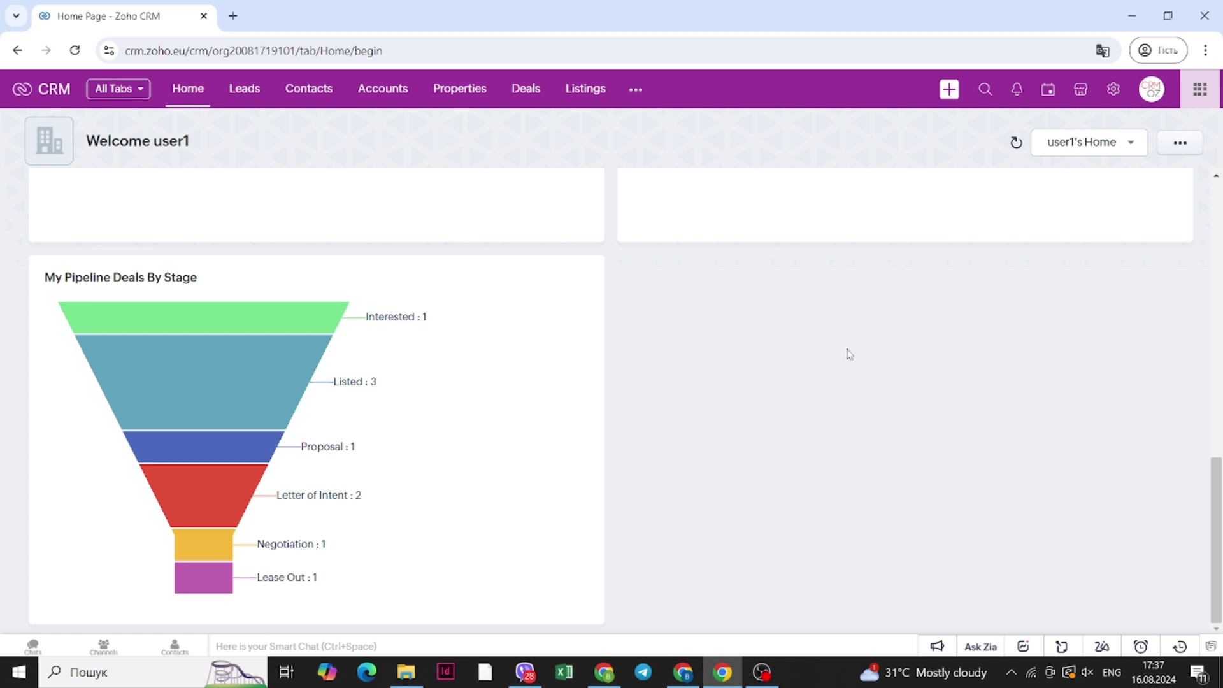
scroll(849, 354, "up", 10)
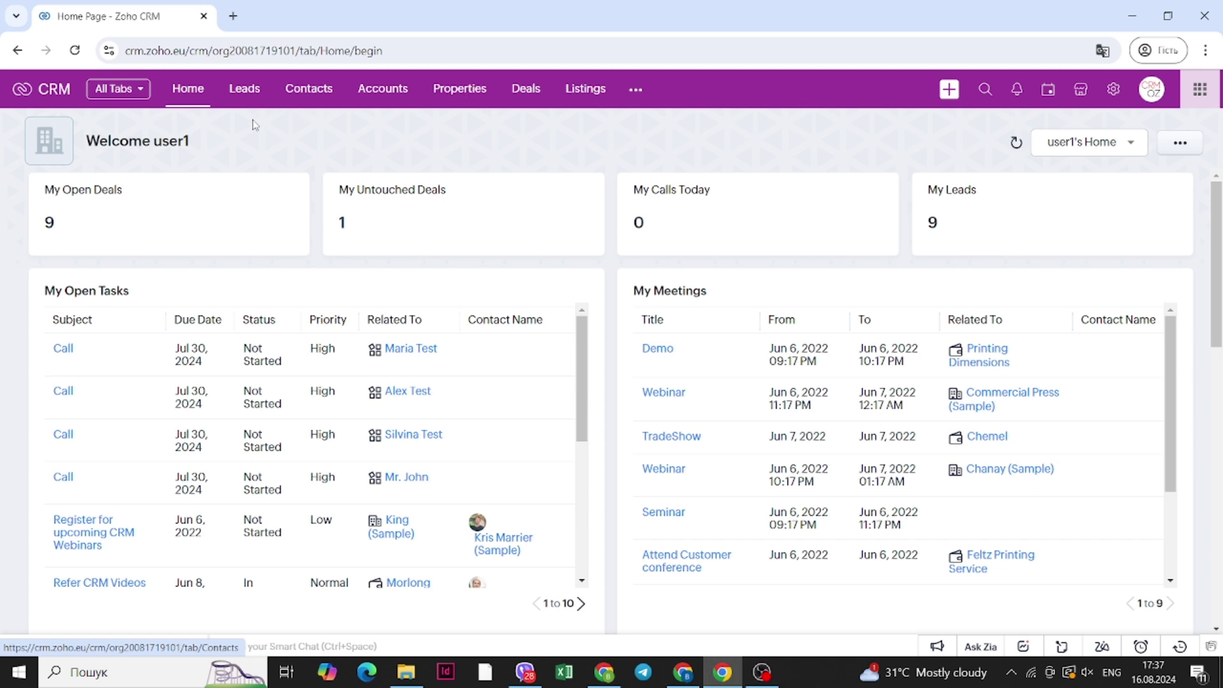
Show the Leads module in the Custom List View, listing the 9 sample leads
left_click(248, 101)
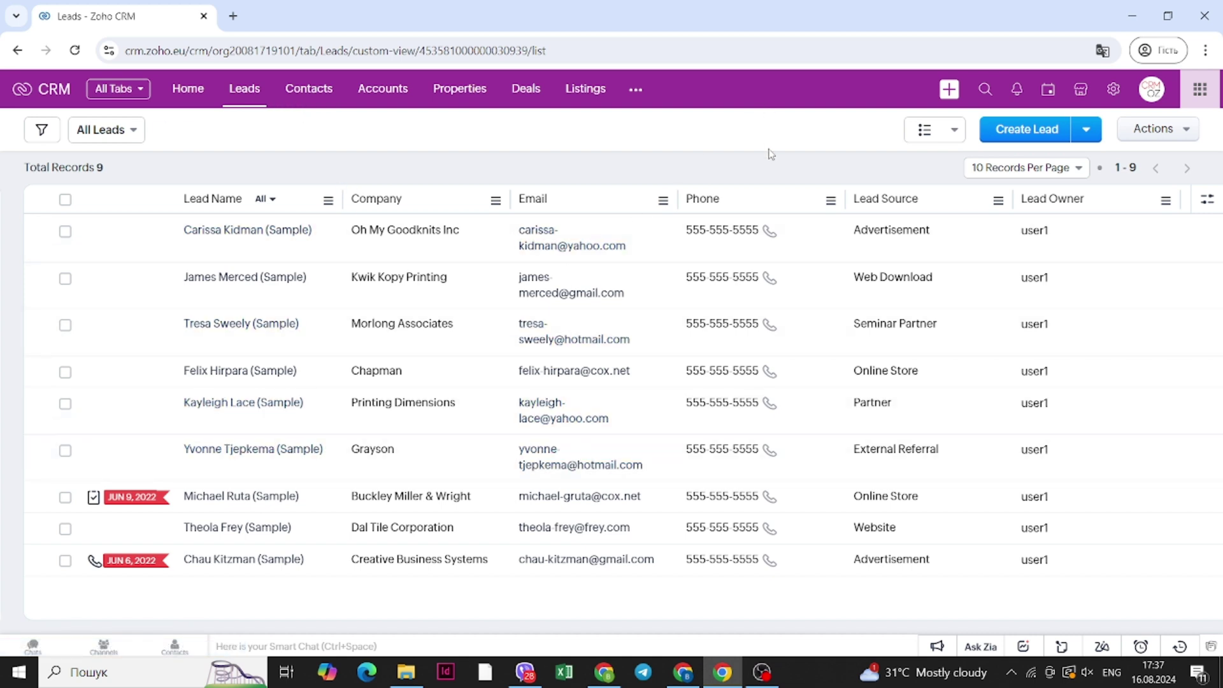
left_click(931, 130)
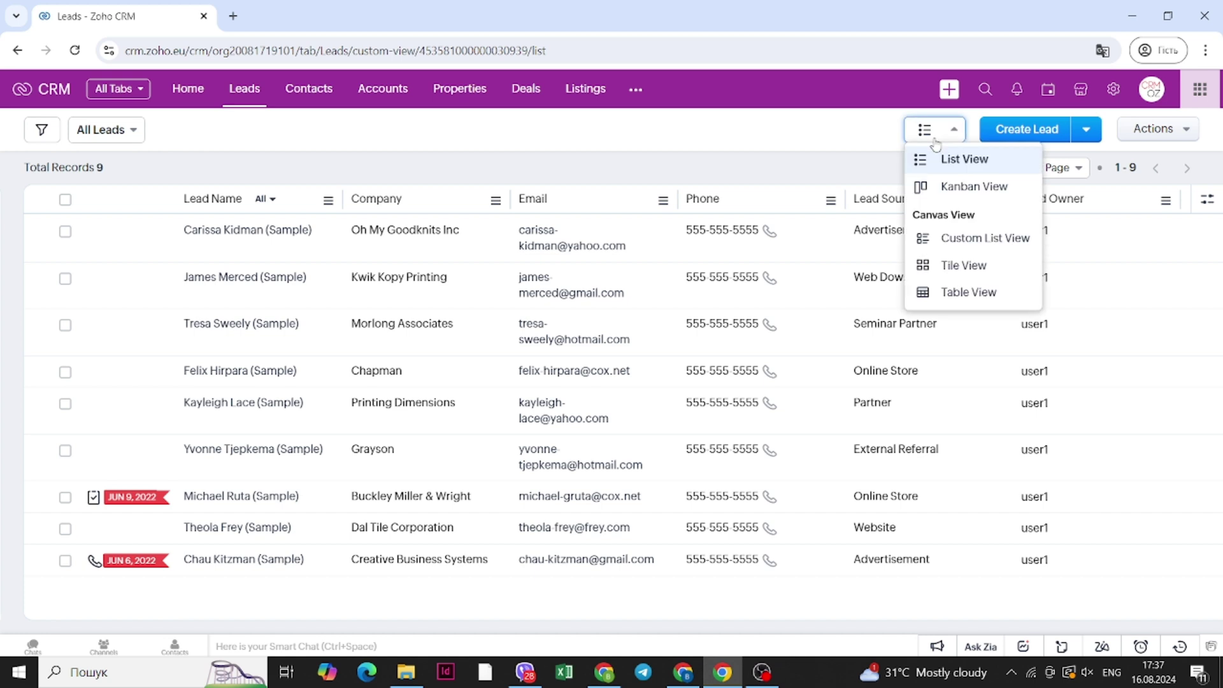
left_click(964, 247)
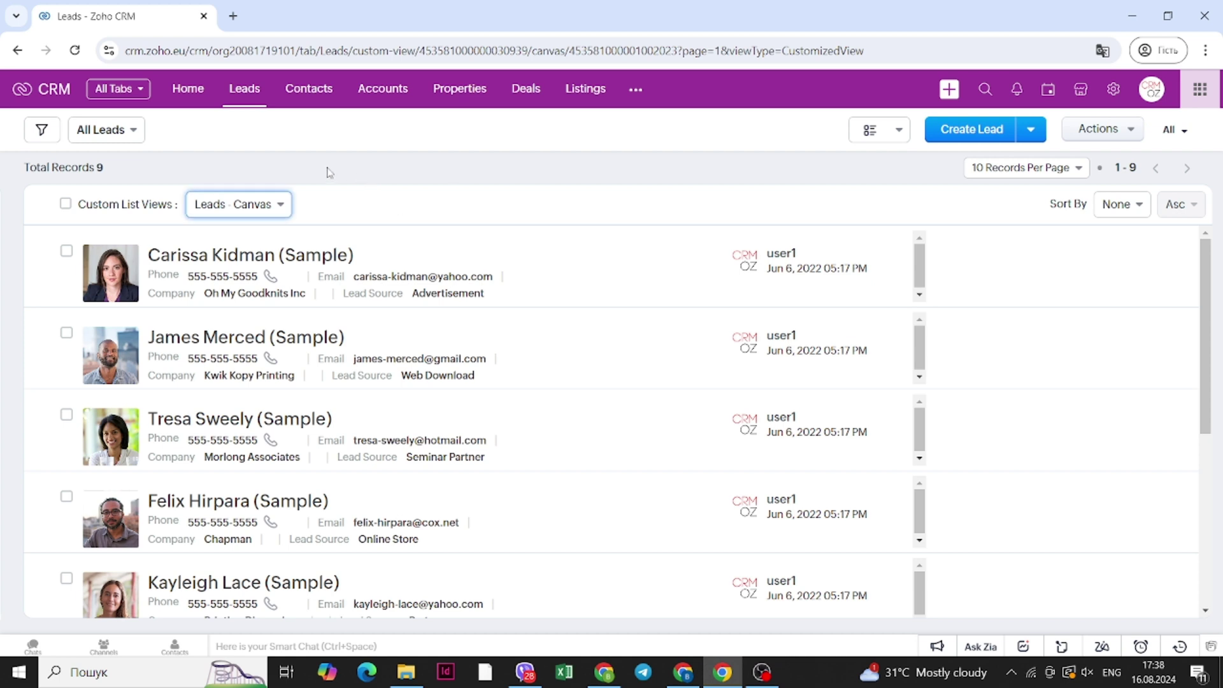
Open the Kwik Kopy Printing lead and scroll down to its Properties section
left_click(213, 338)
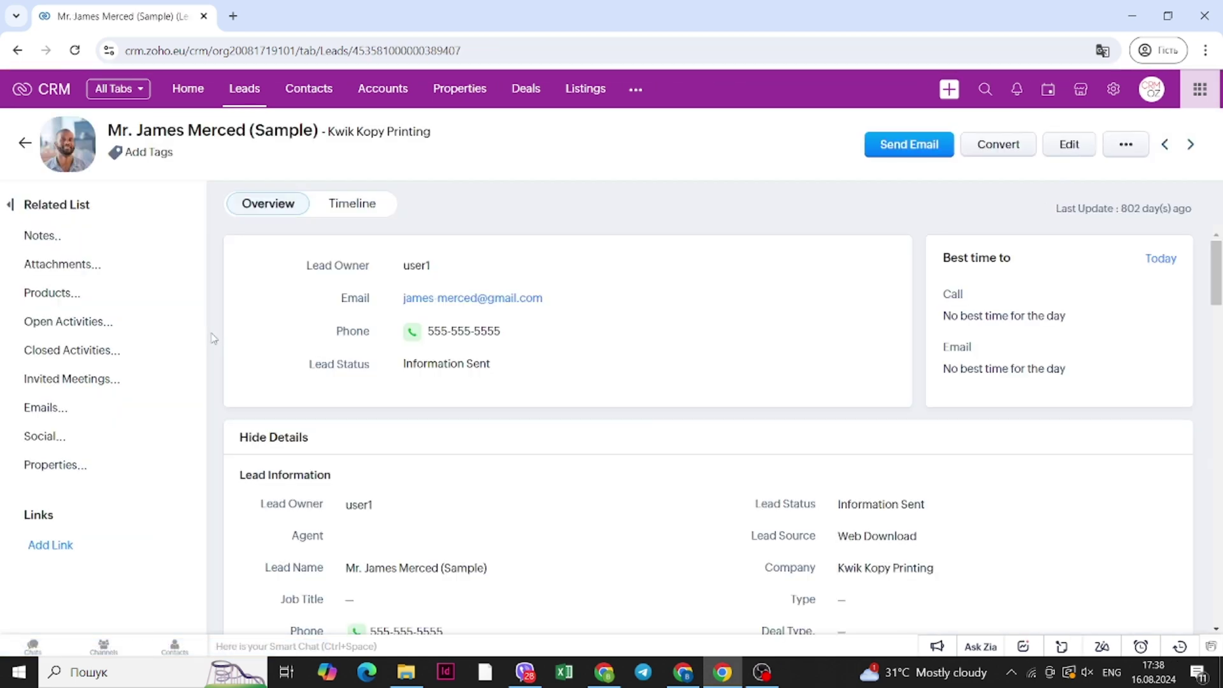
scroll(705, 406, "down", 8)
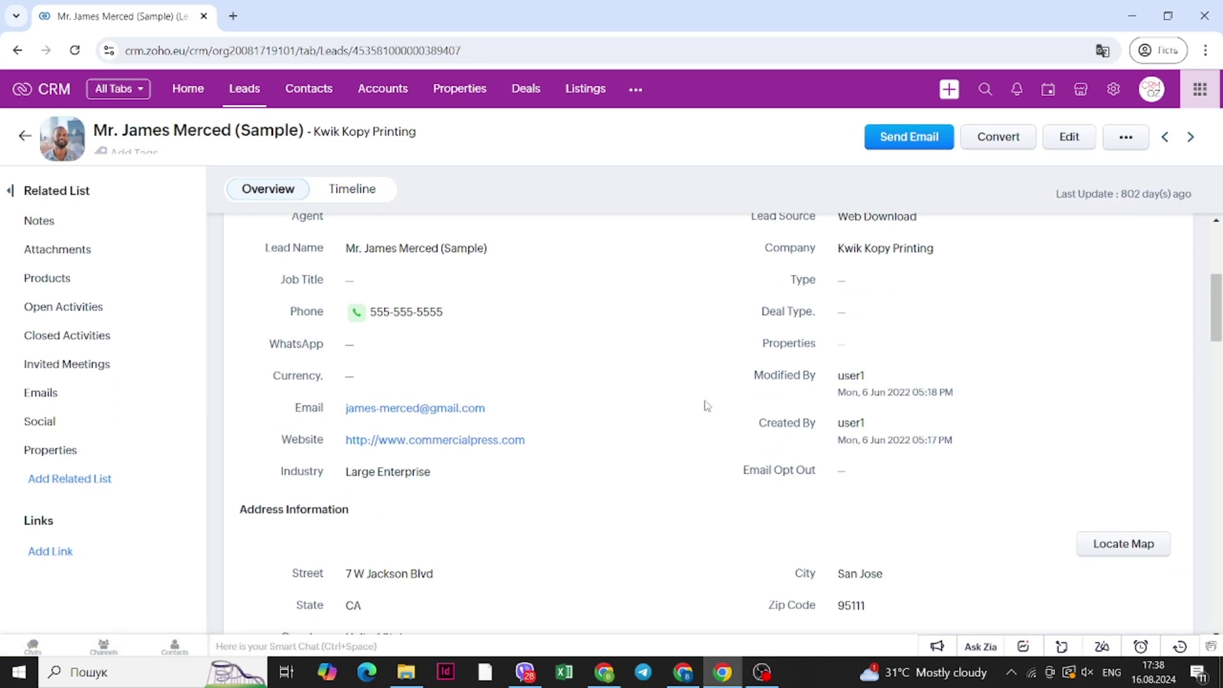
scroll(706, 406, "down", 15)
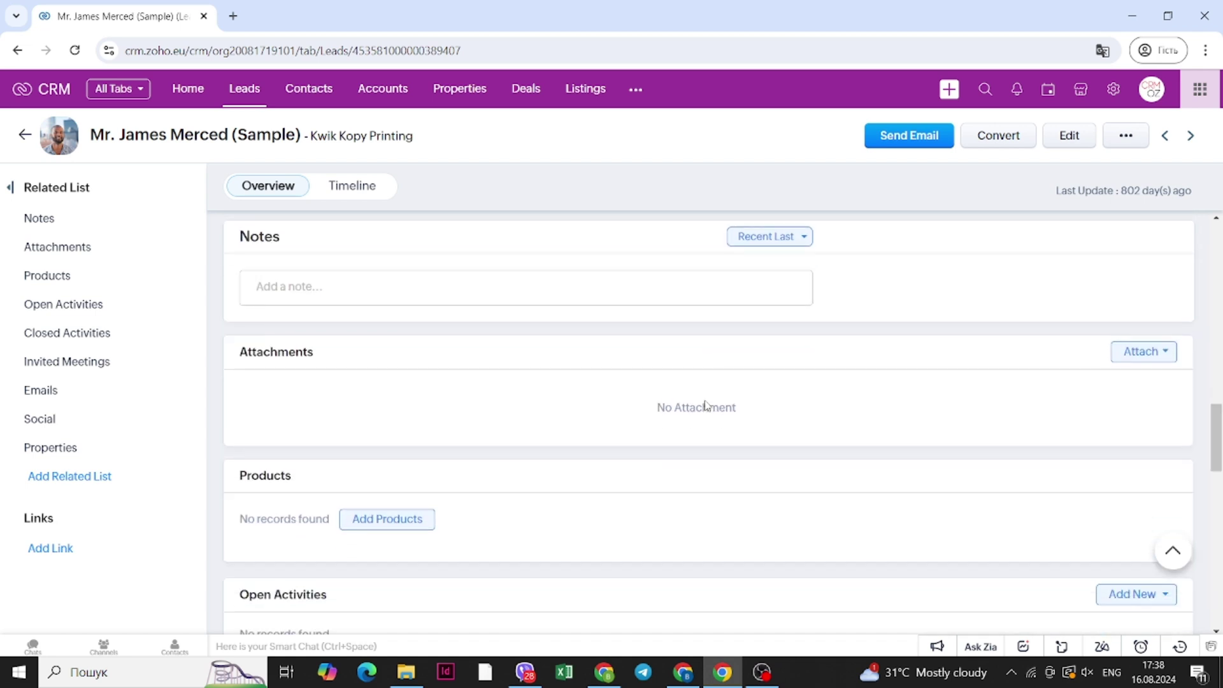
scroll(706, 406, "down", 9)
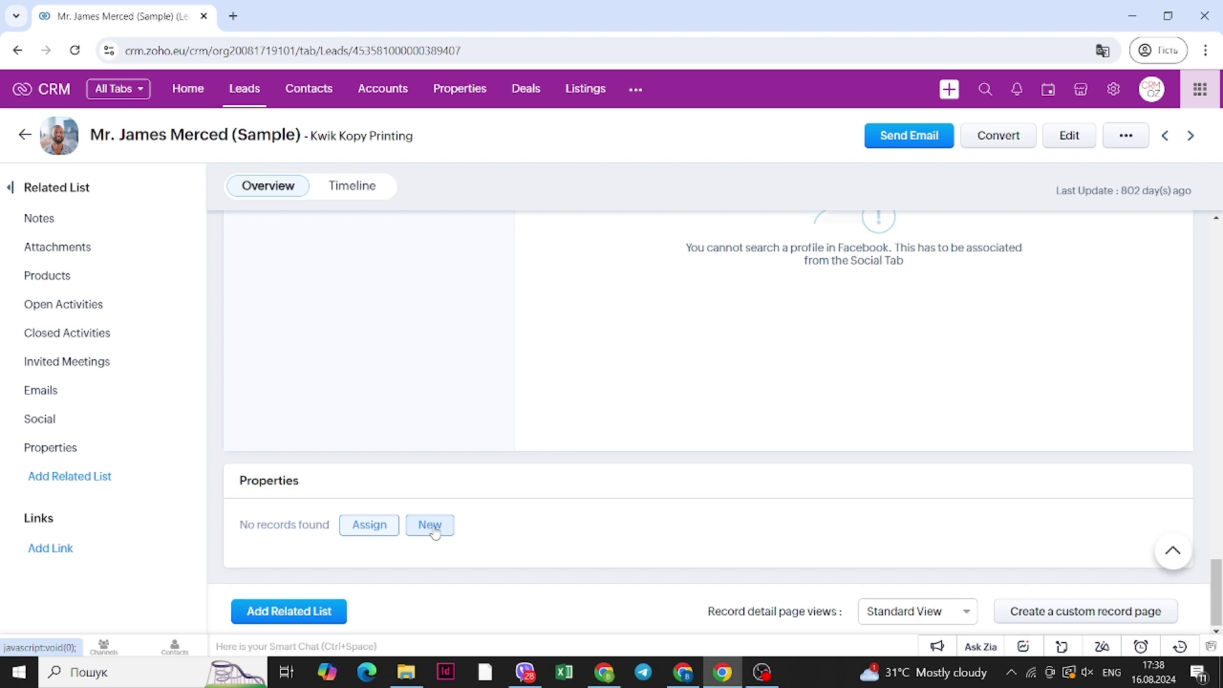
Link the Country House property to this lead, then return to the leads list
left_click(387, 527)
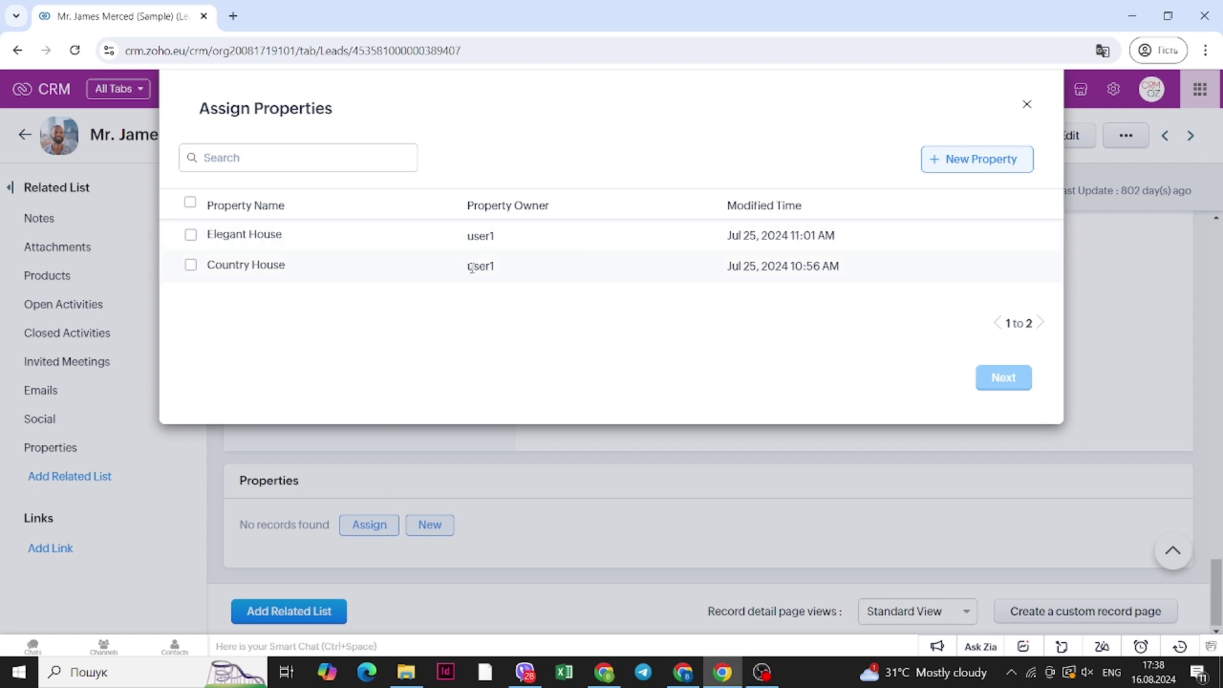
left_click(191, 266)
left_click(999, 382)
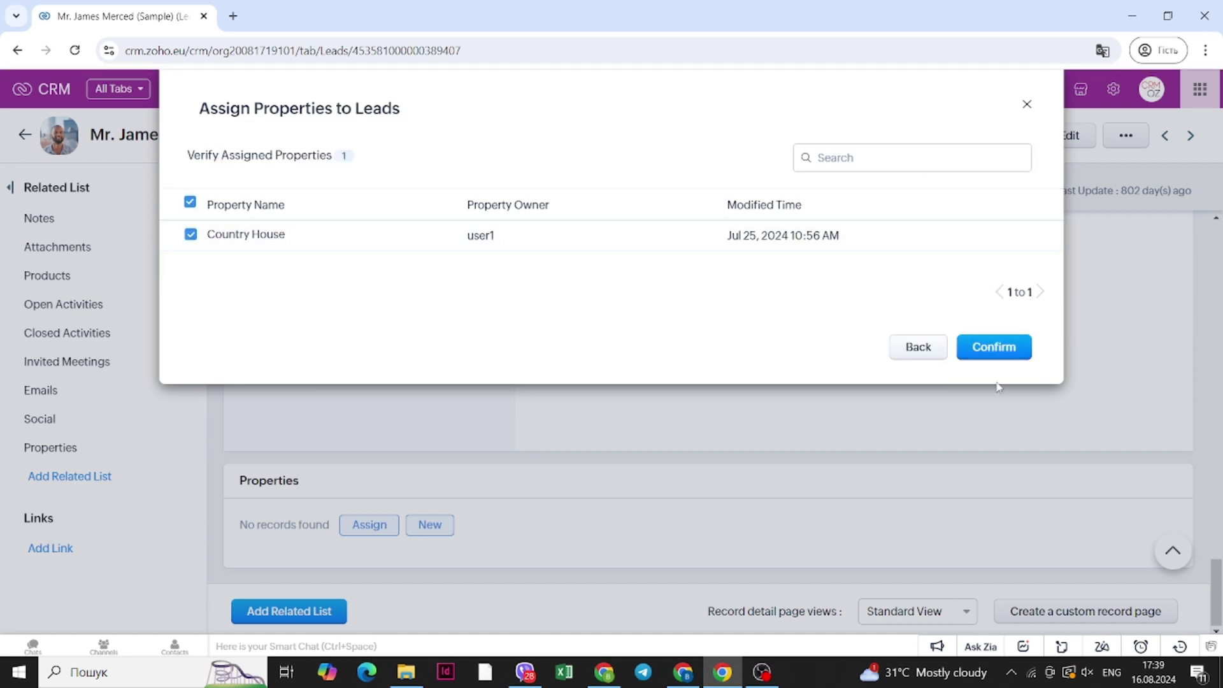
left_click(1001, 354)
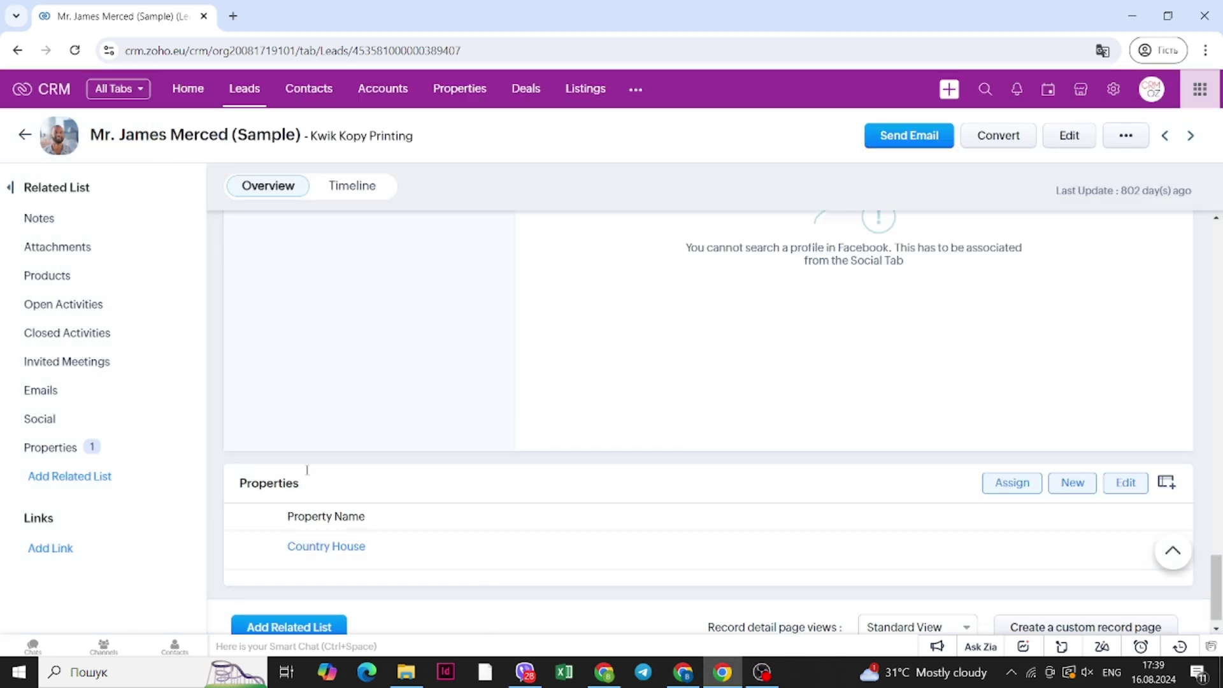
left_click(245, 89)
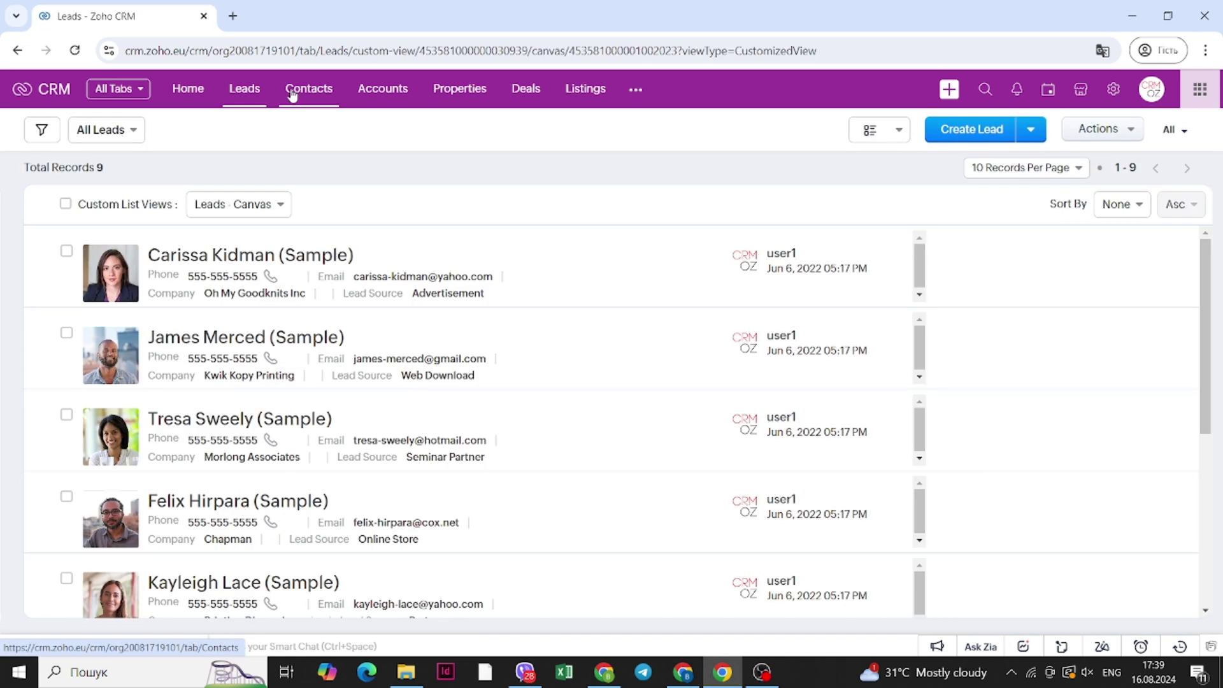
Go to Contacts and open the Rangoni Of Florence contact's record, leaving the view unchanged
left_click(292, 94)
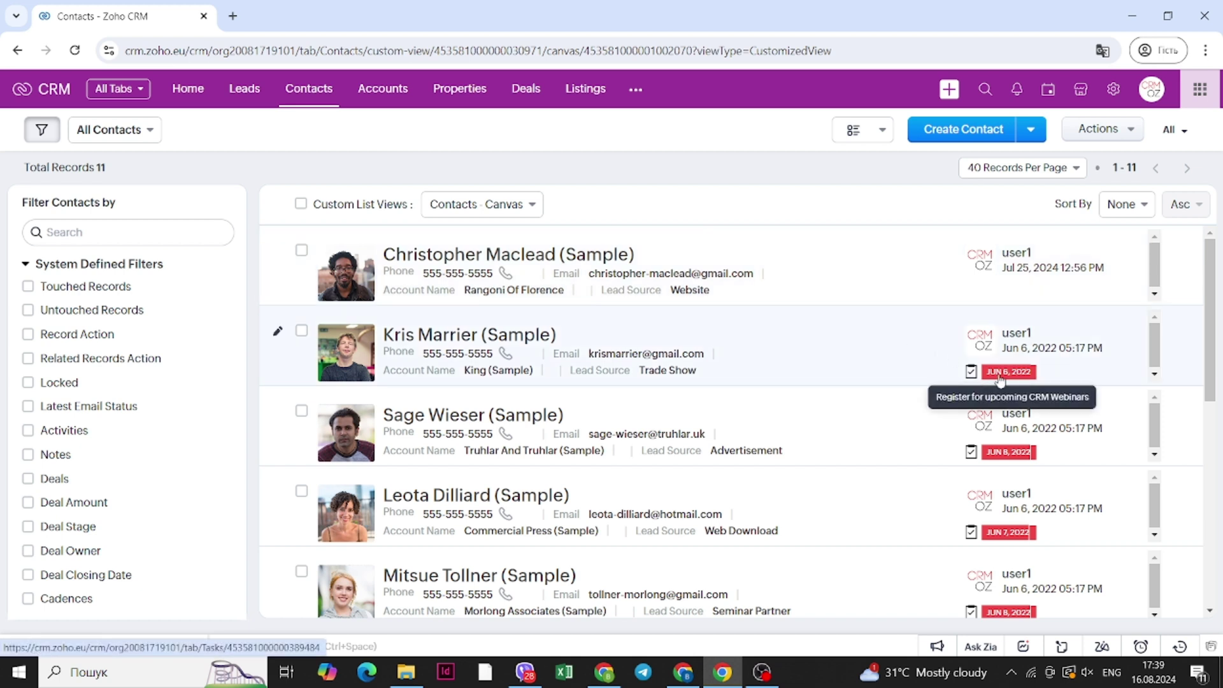
left_click(866, 136)
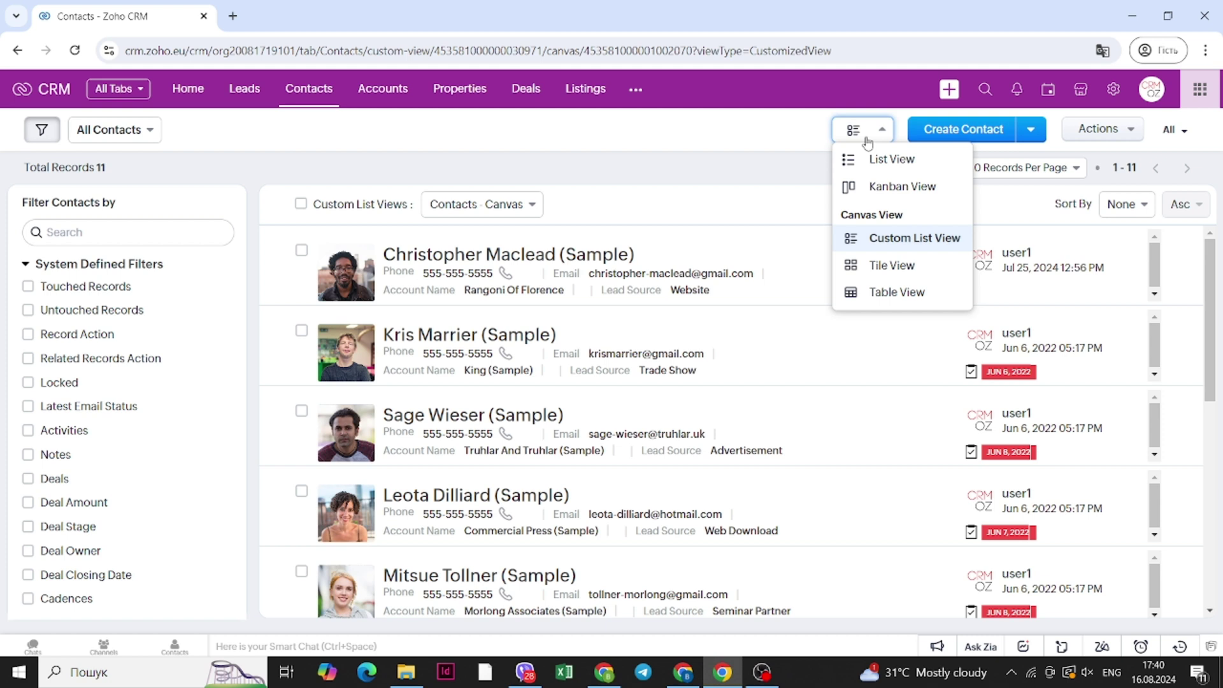
left_click(671, 185)
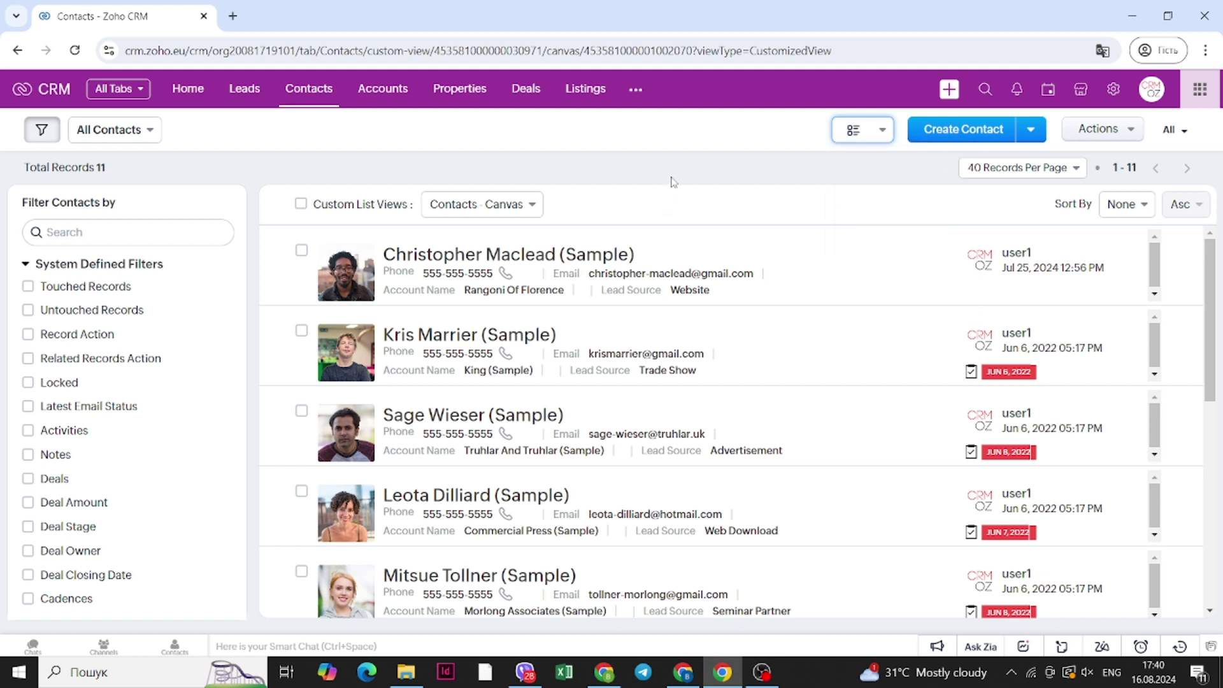
left_click(485, 261)
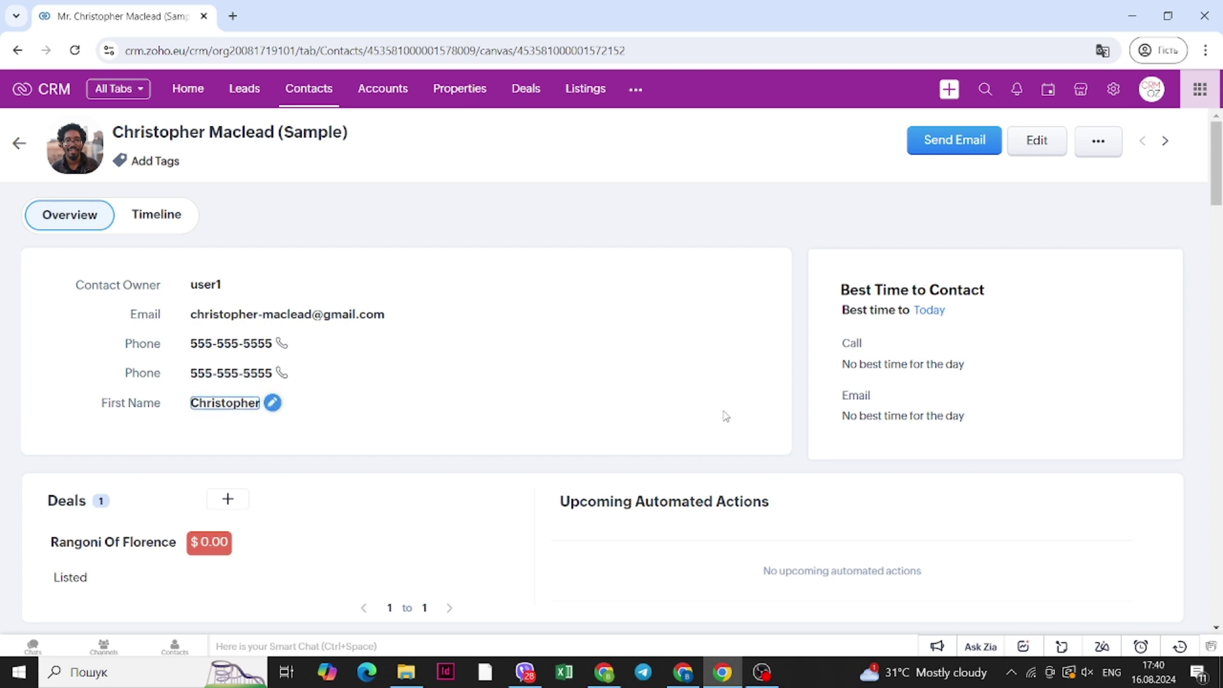
left_click(156, 224)
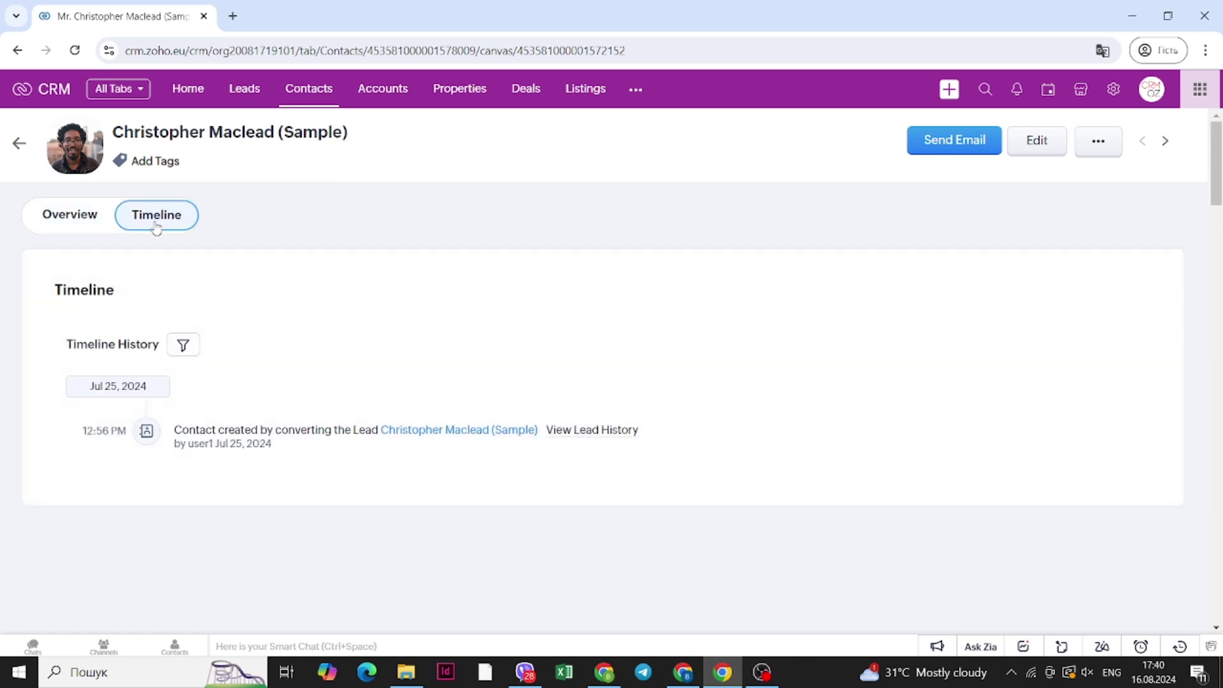
left_click(82, 216)
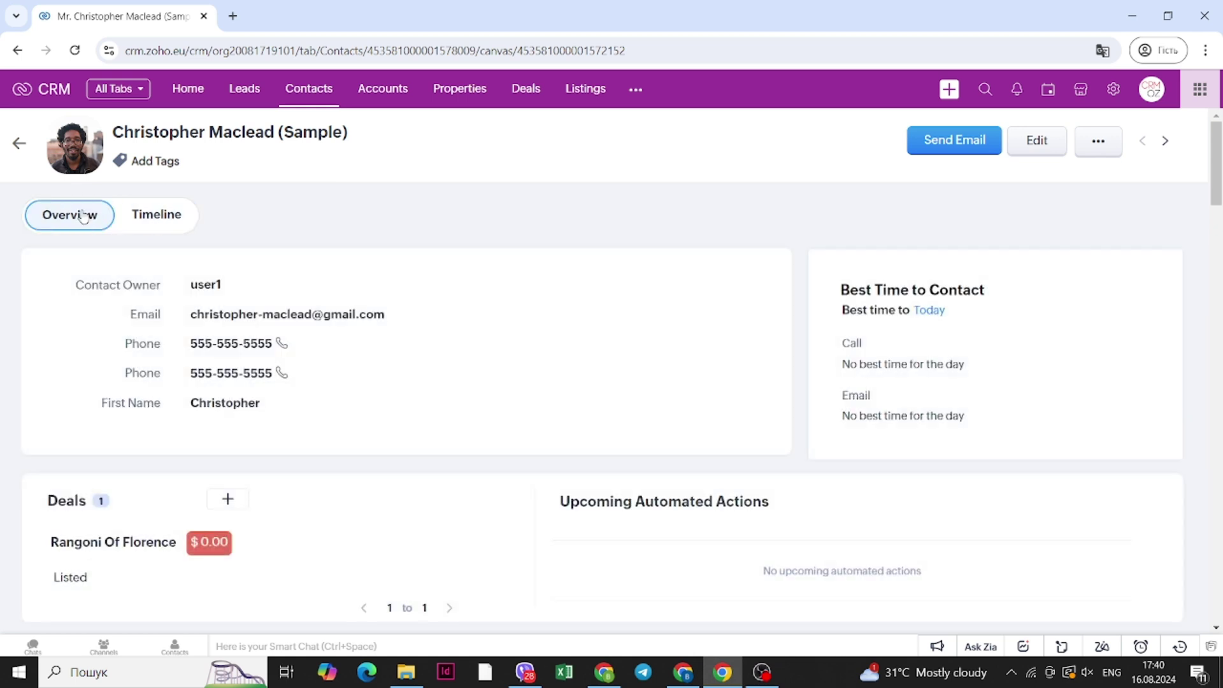
scroll(469, 270, "down", 4)
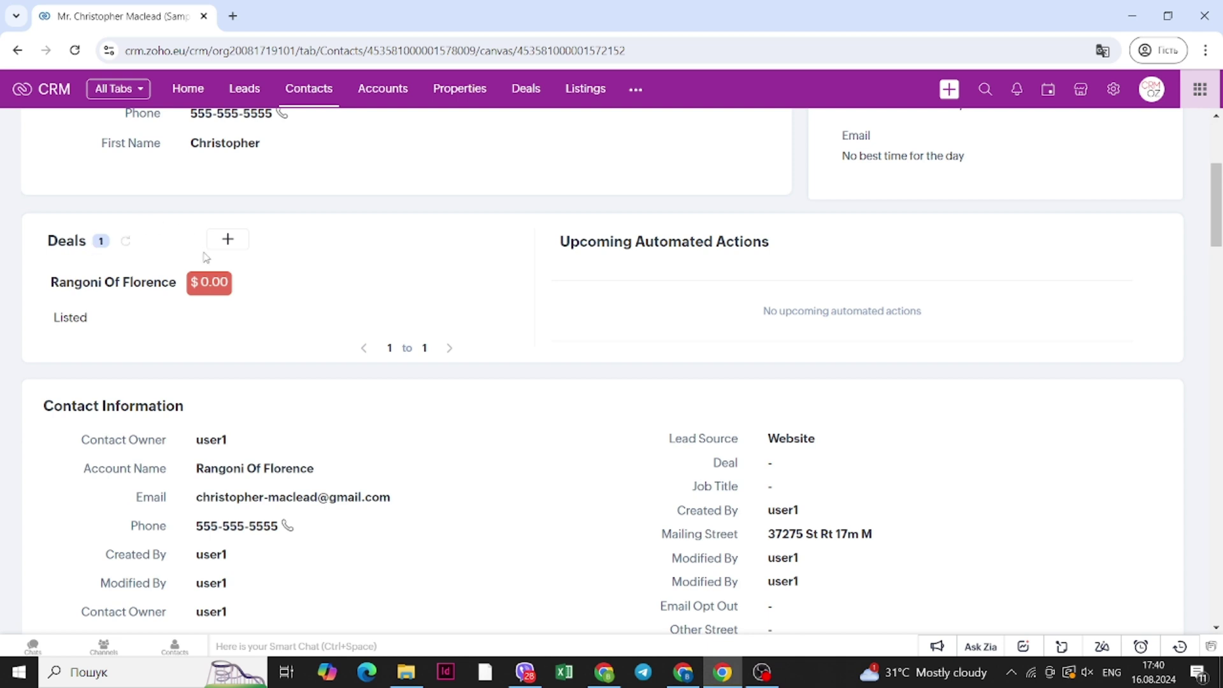
scroll(637, 305, "down", 5)
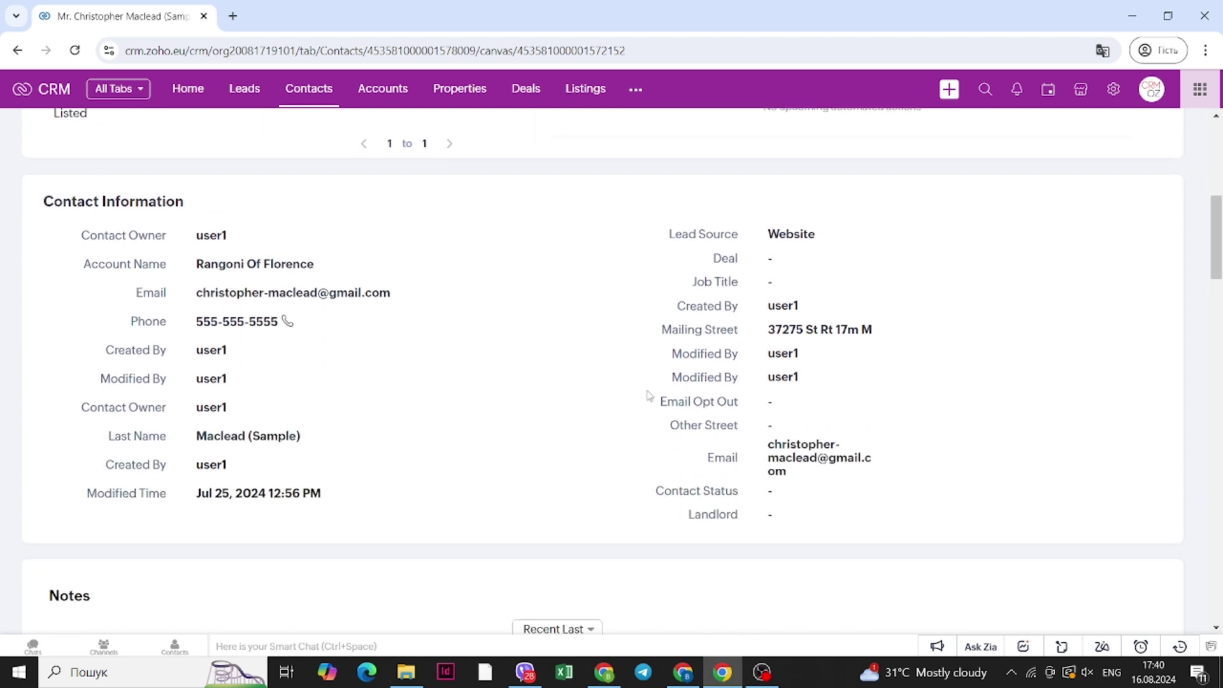
scroll(634, 410, "down", 5)
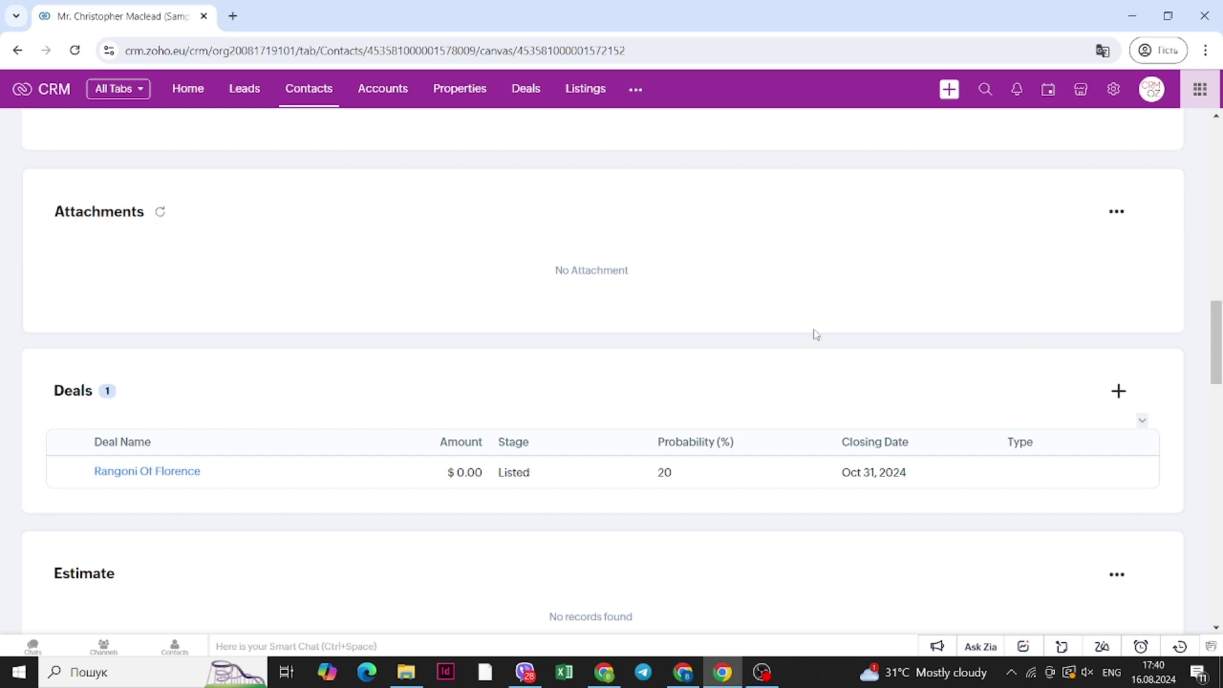
scroll(813, 335, "down", 2)
scroll(756, 363, "down", 4)
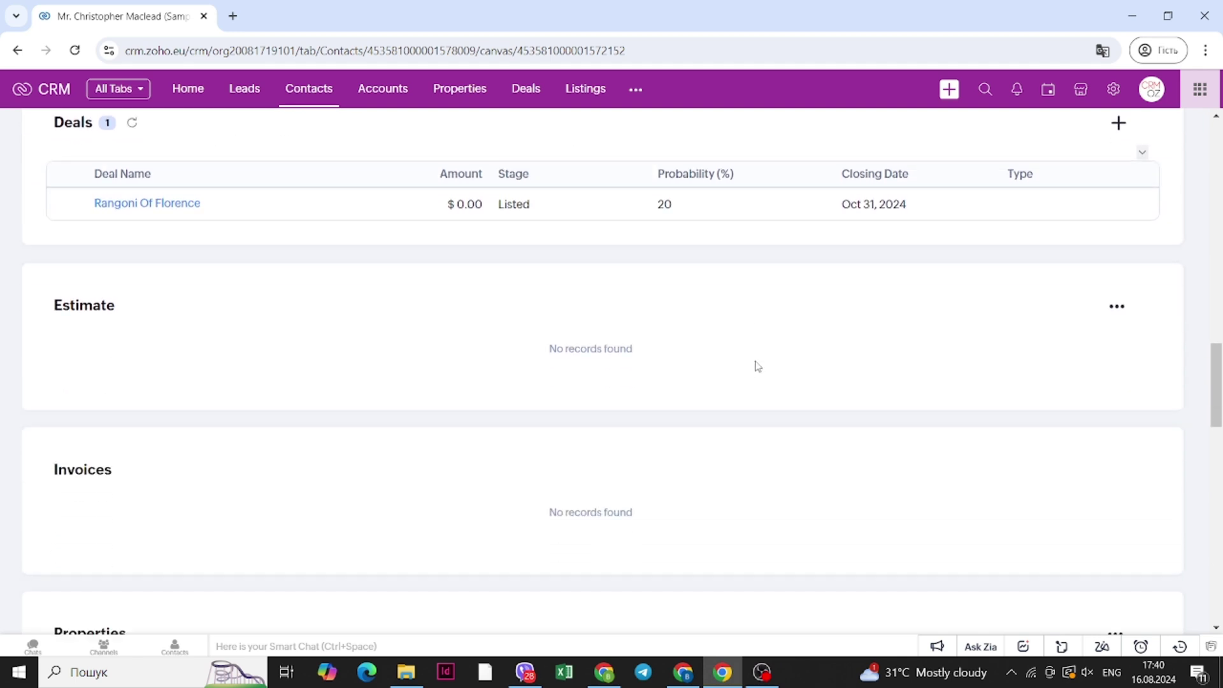
scroll(782, 266, "down", 1)
scroll(786, 267, "down", 1)
scroll(516, 433, "down", 3)
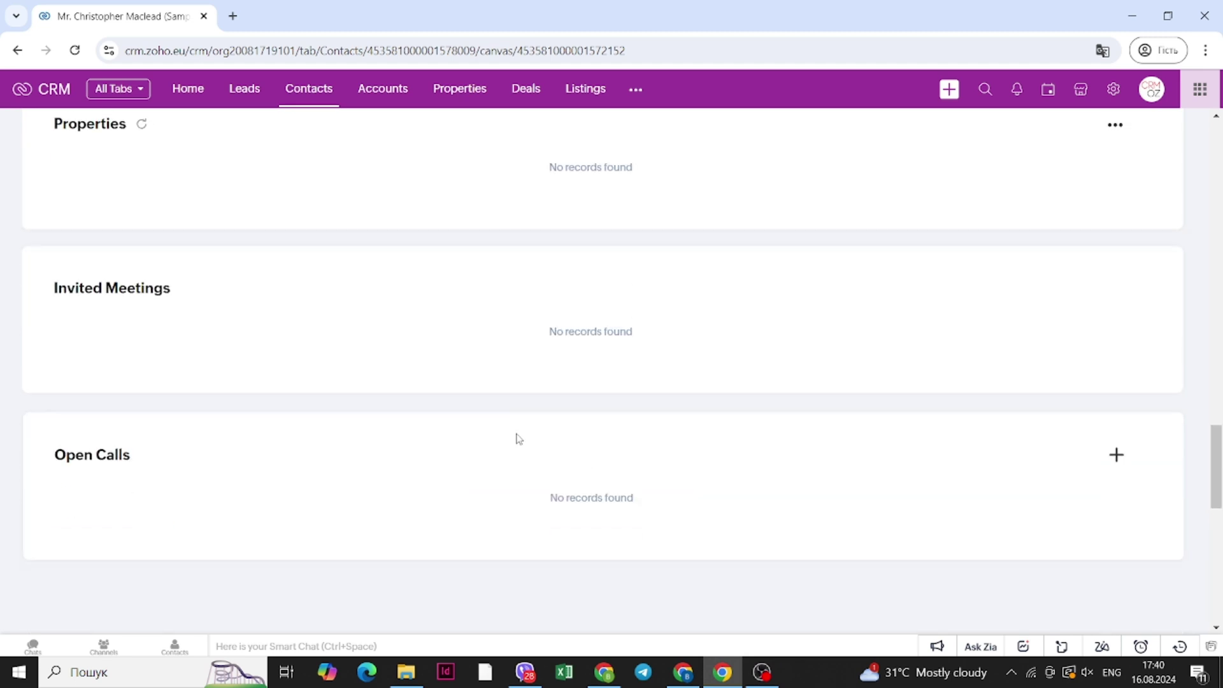
left_click(1115, 178)
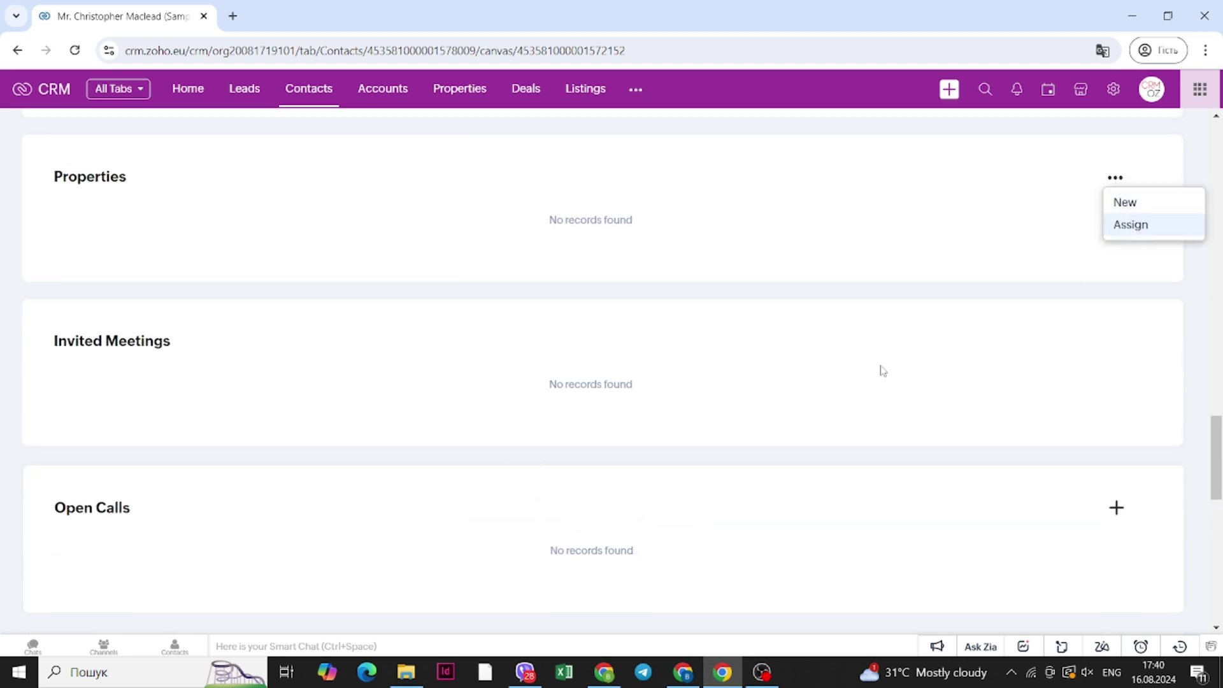
left_click(1114, 510)
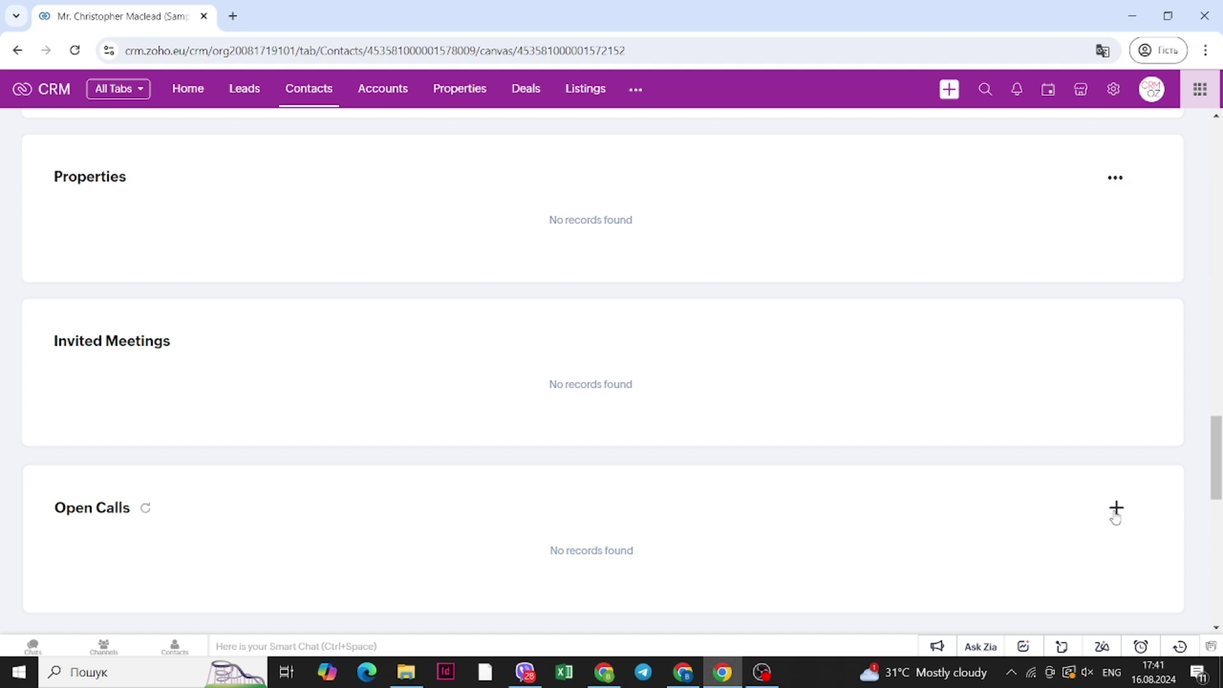
left_click(1115, 508)
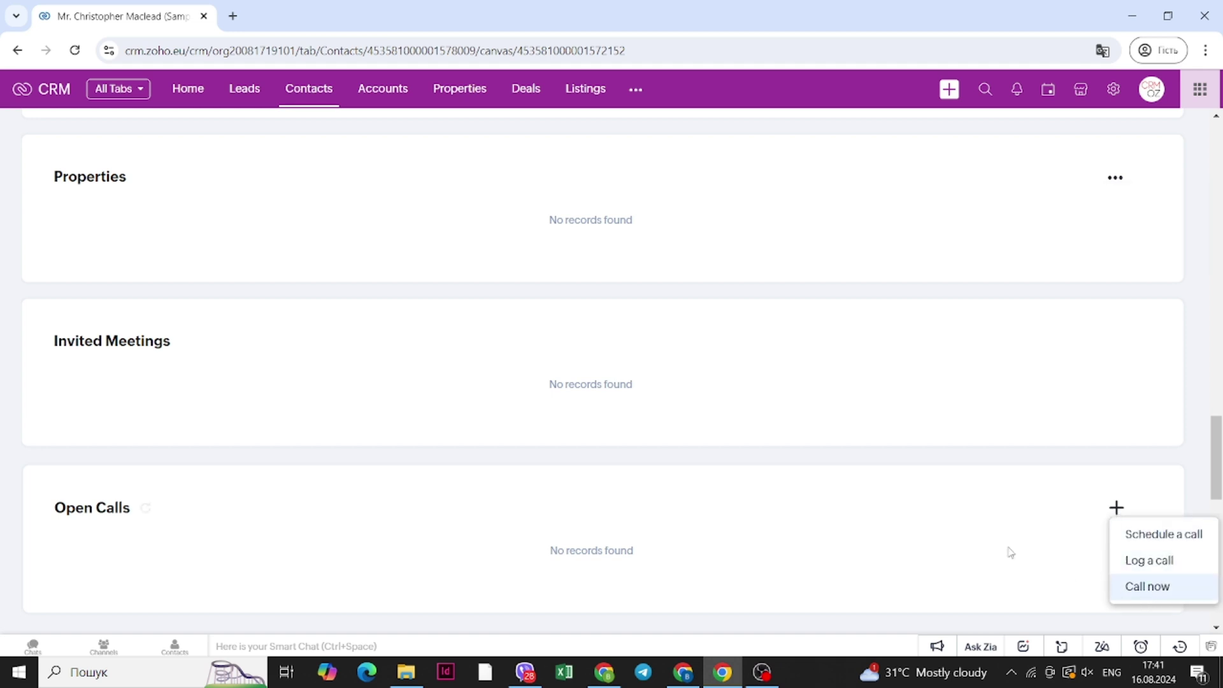
scroll(742, 312, "up", 15)
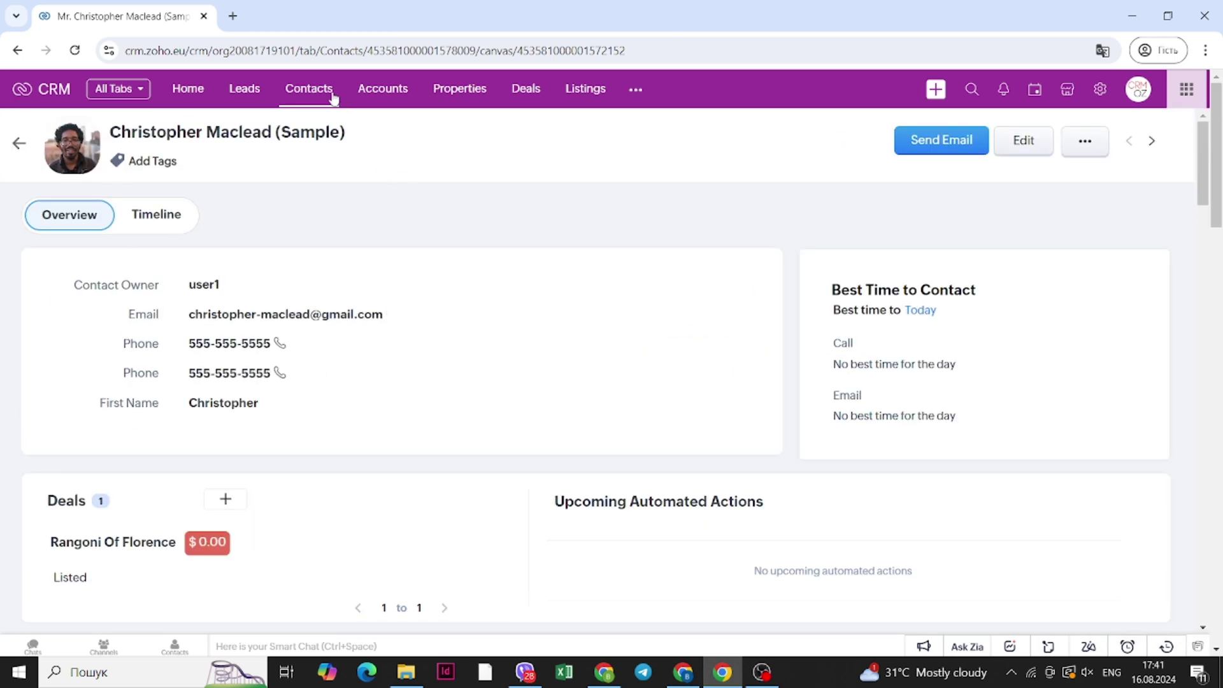
left_click(374, 96)
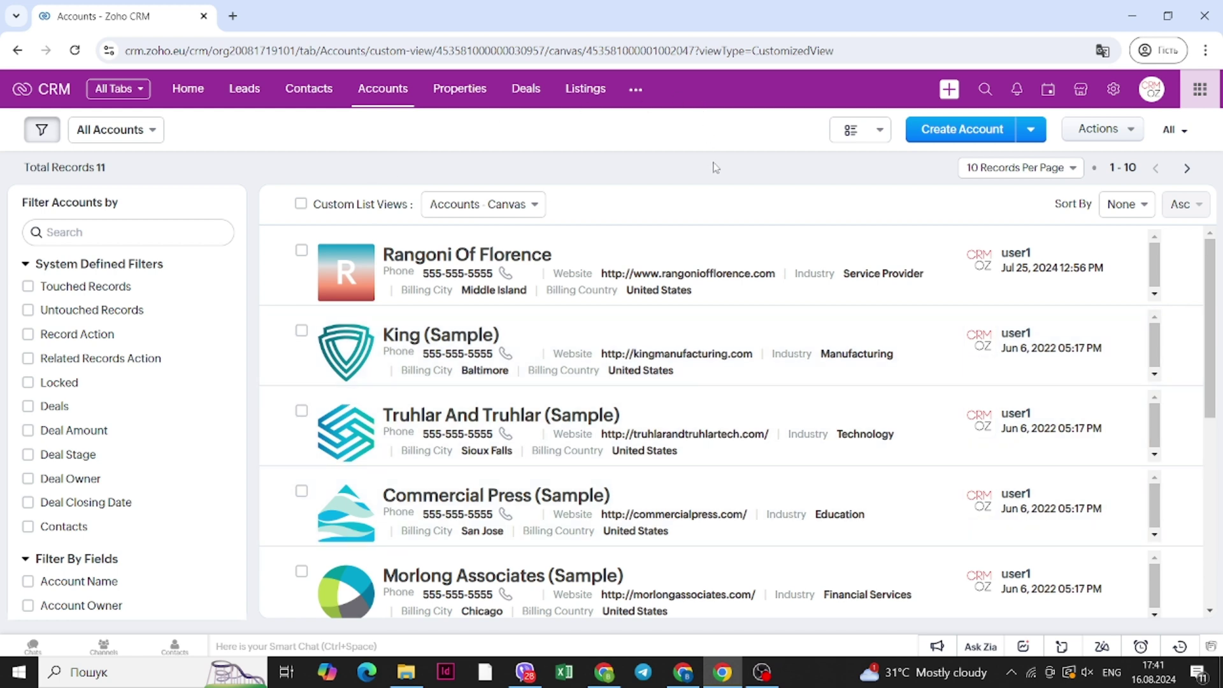
Pass through Contacts and Accounts, then open Properties with its Elegant, Japanese and Country House cards
left_click(321, 94)
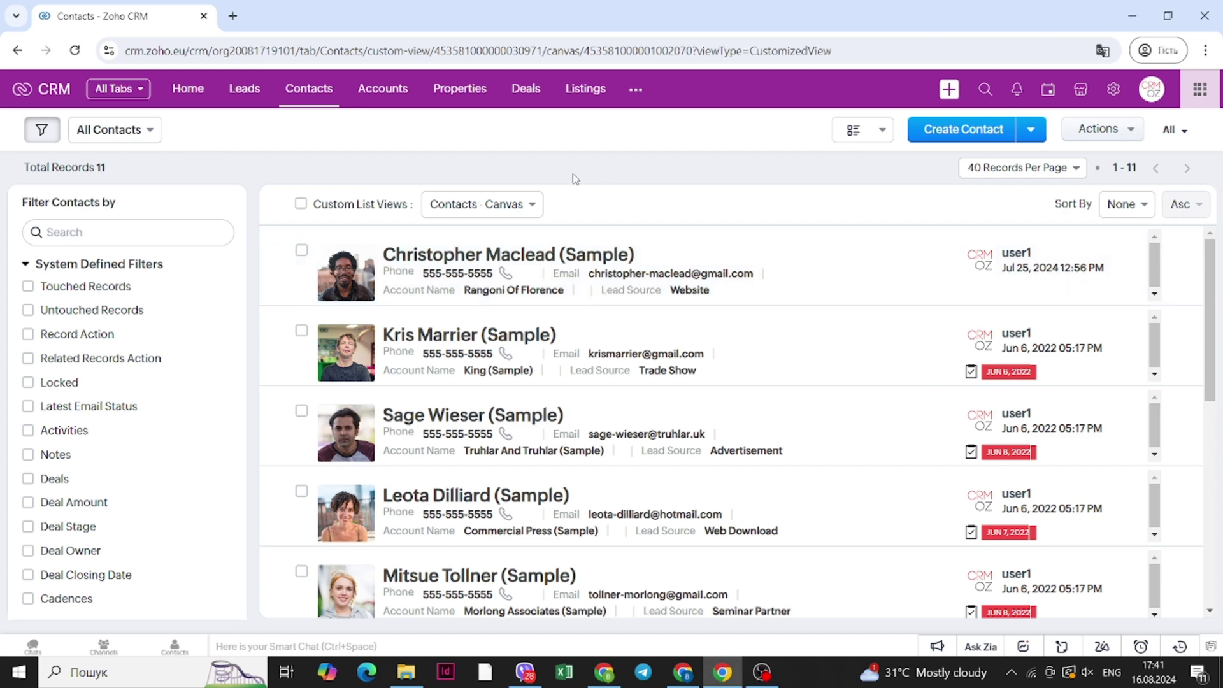
left_click(390, 97)
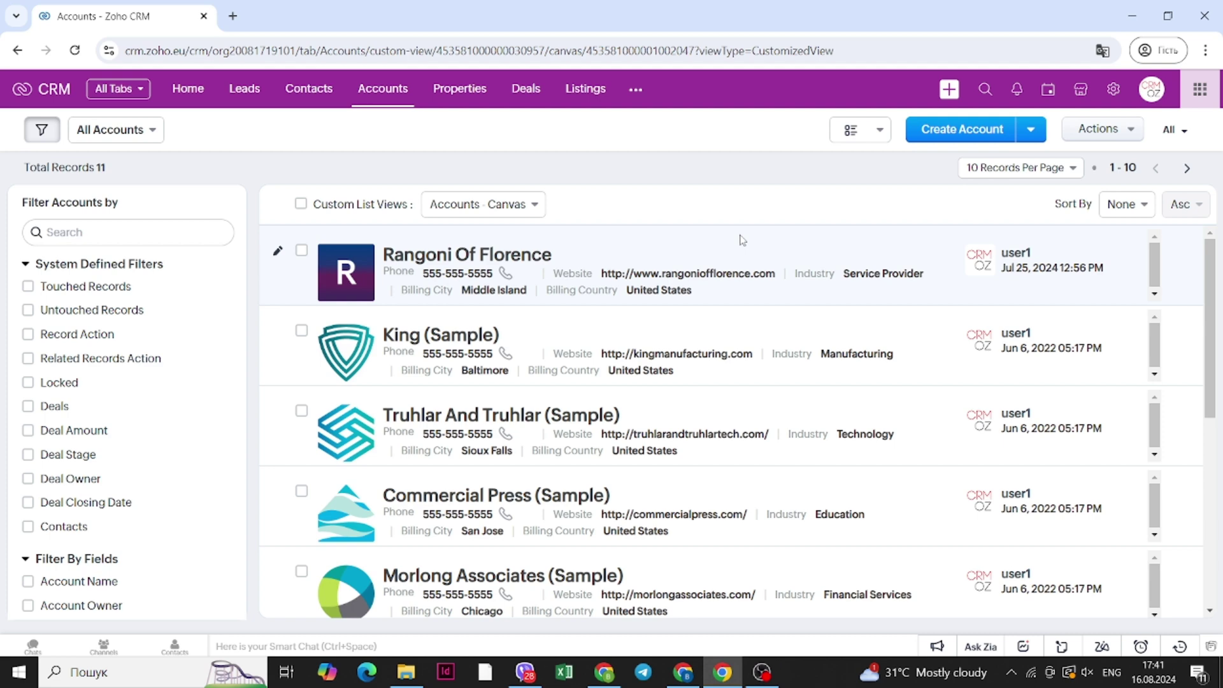
left_click(454, 90)
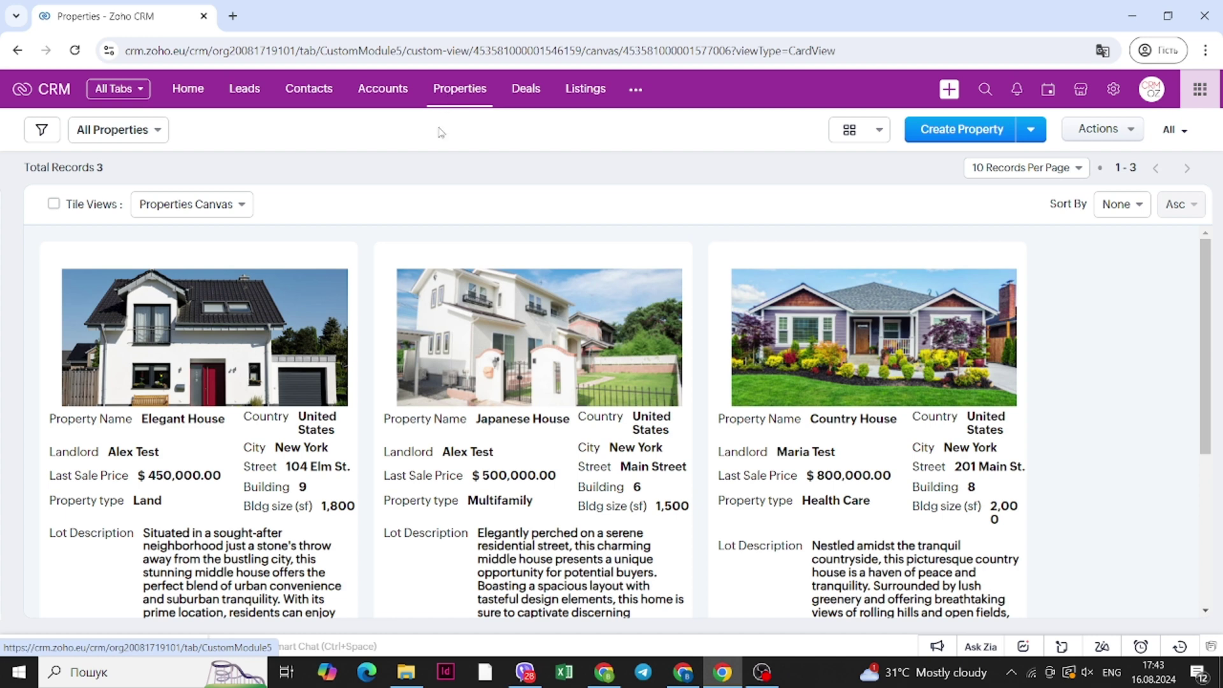
scroll(432, 435, "down", 1)
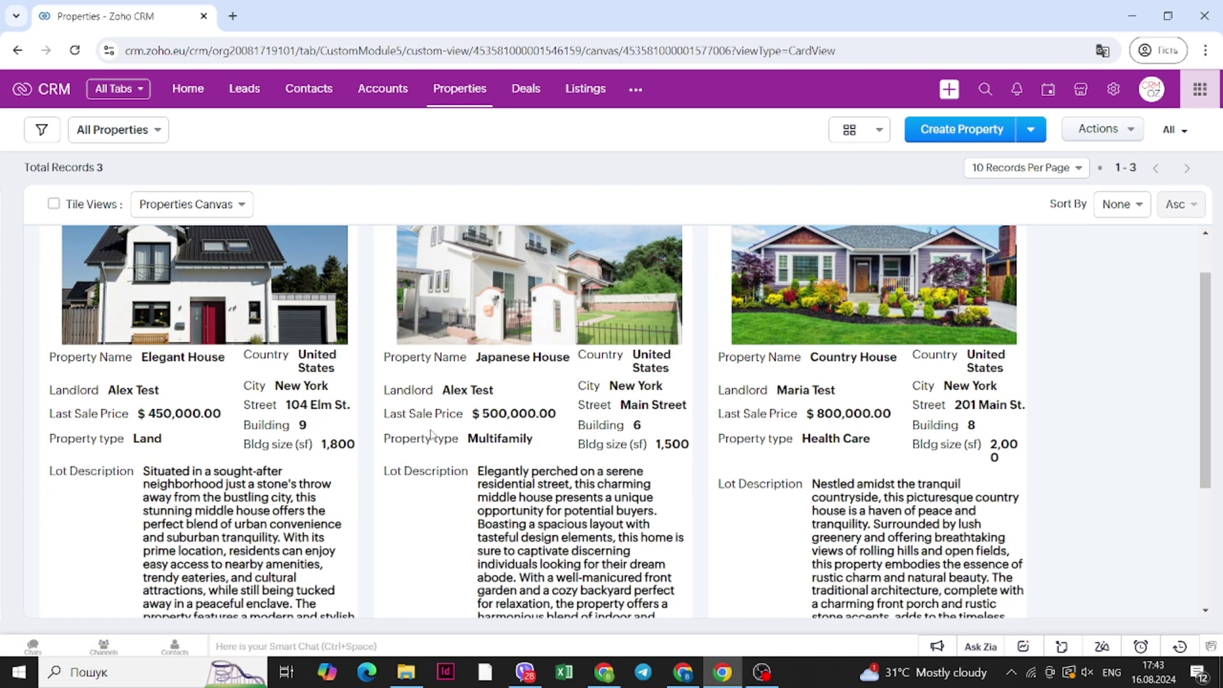
scroll(445, 436, "up", 1)
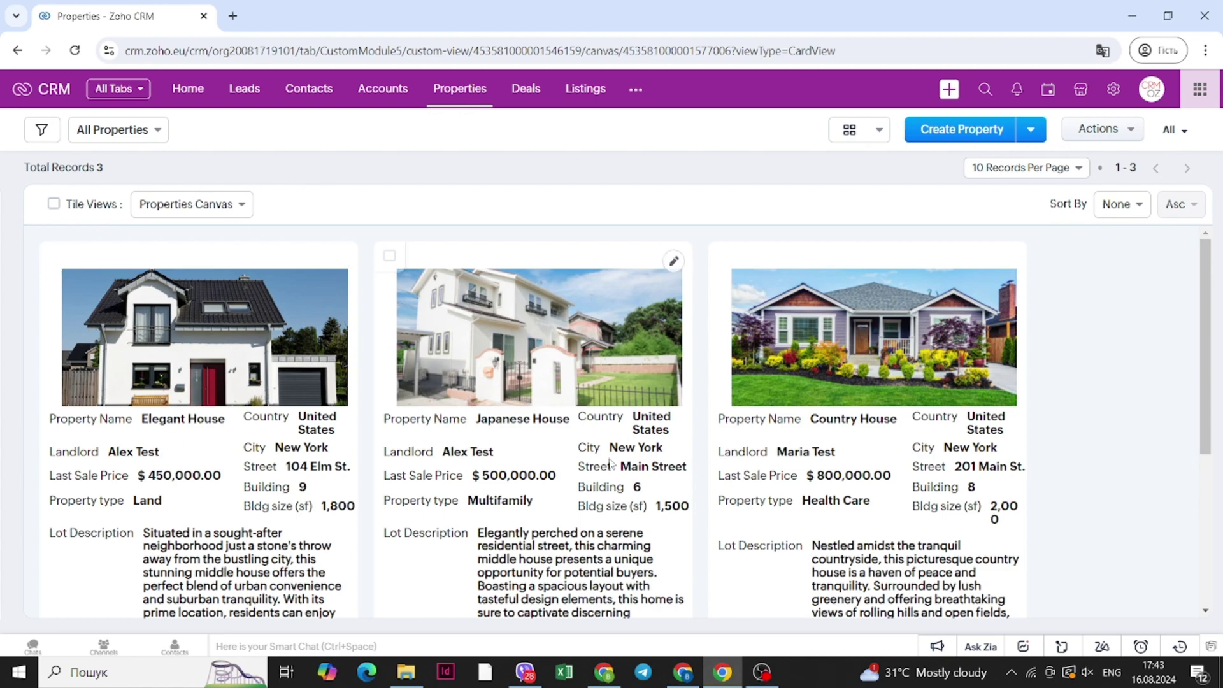
scroll(609, 463, "down", 4)
scroll(637, 414, "up", 4)
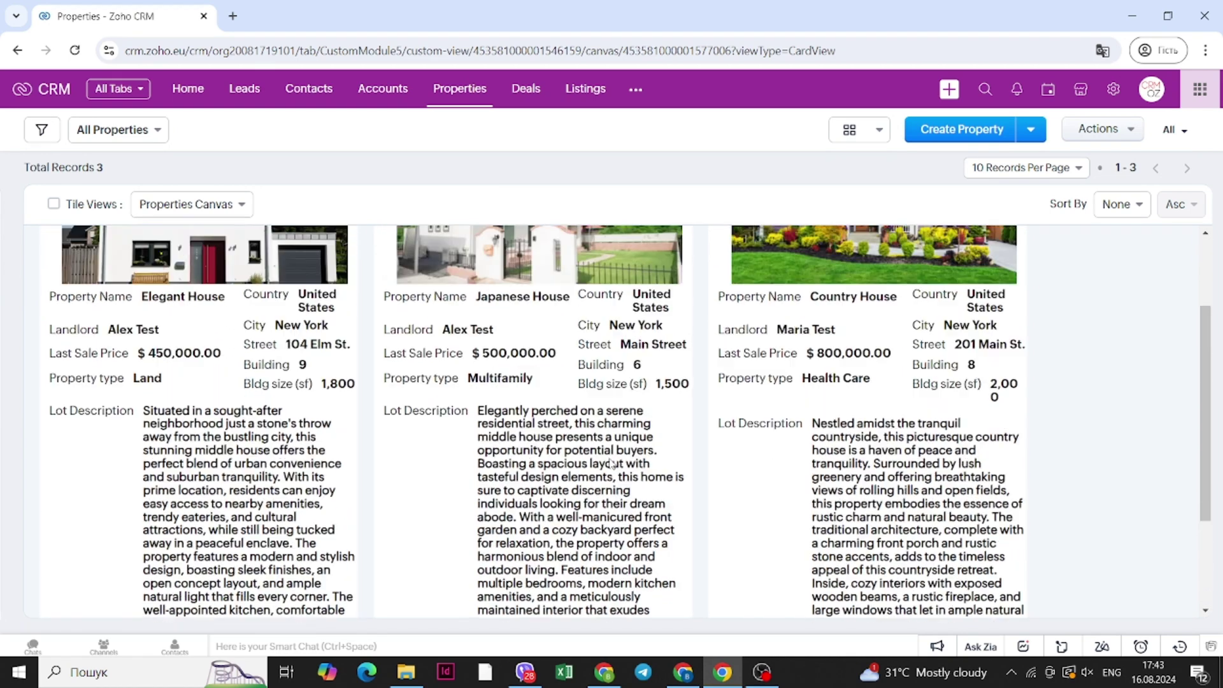
left_click(878, 132)
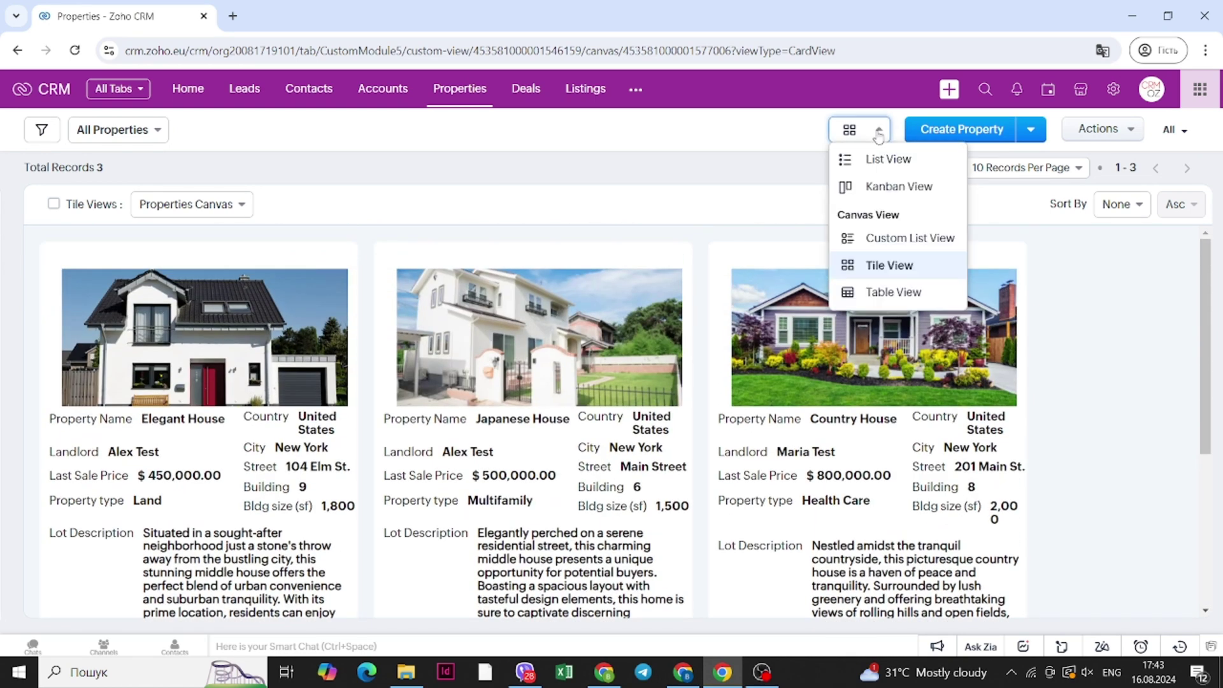
left_click(910, 240)
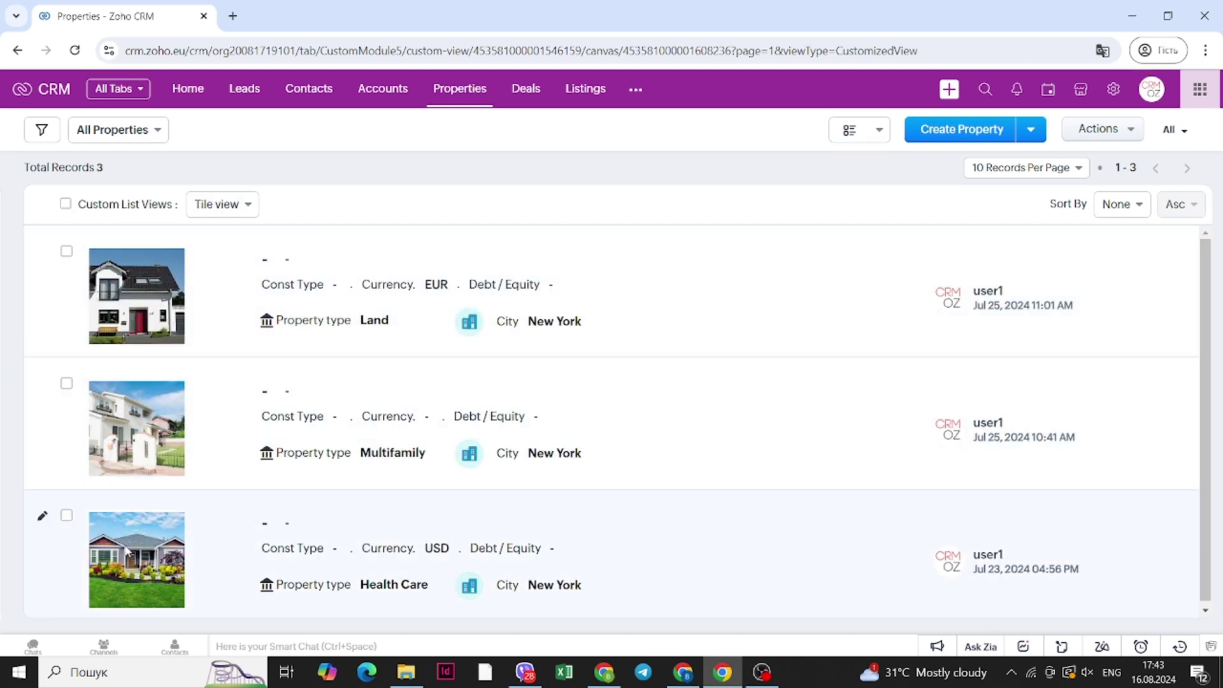
left_click(860, 133)
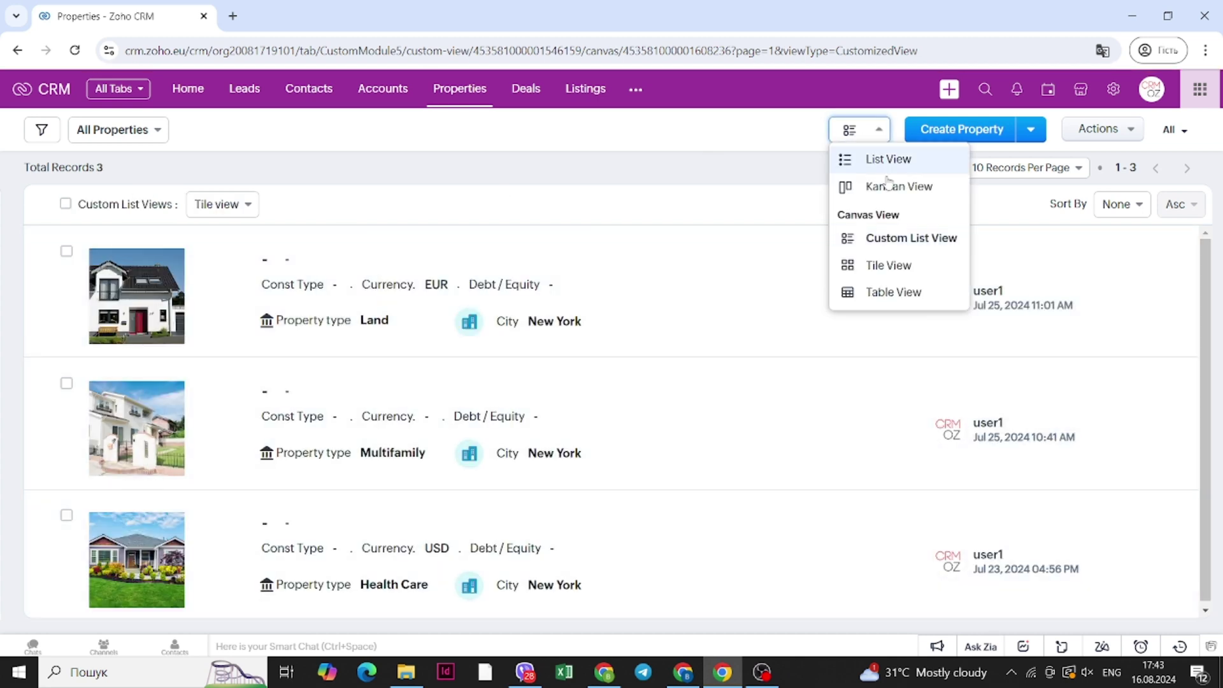
left_click(899, 271)
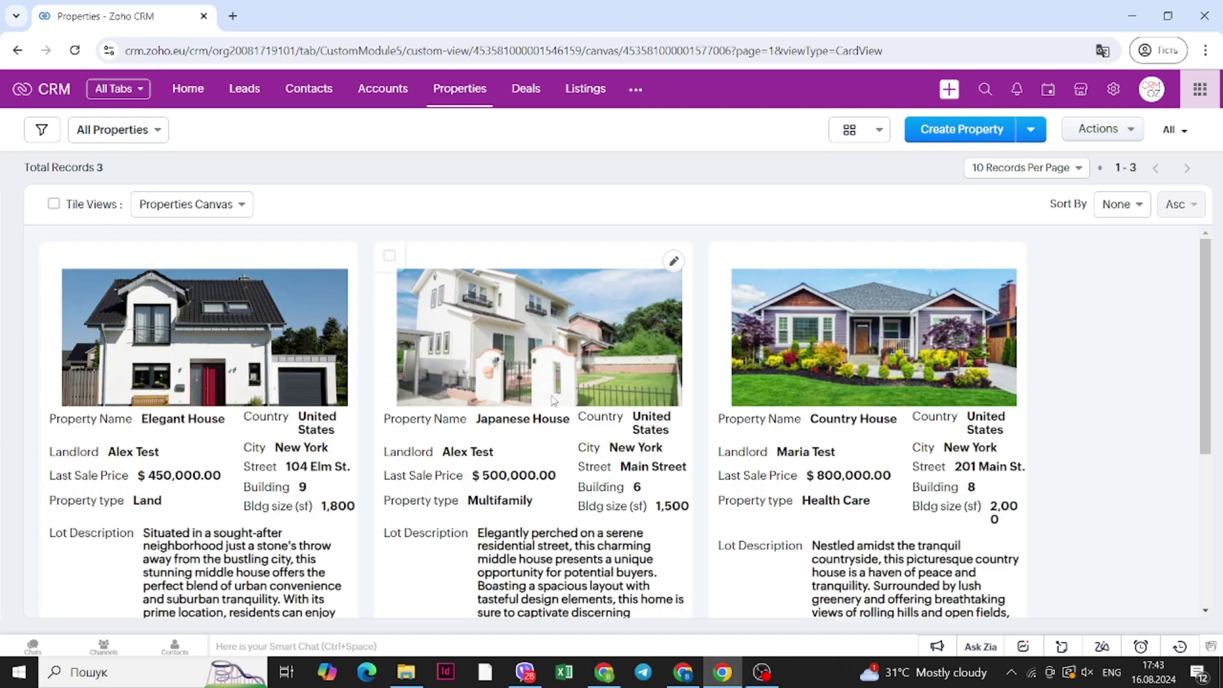
Open the Elegant House property record
left_click(204, 422)
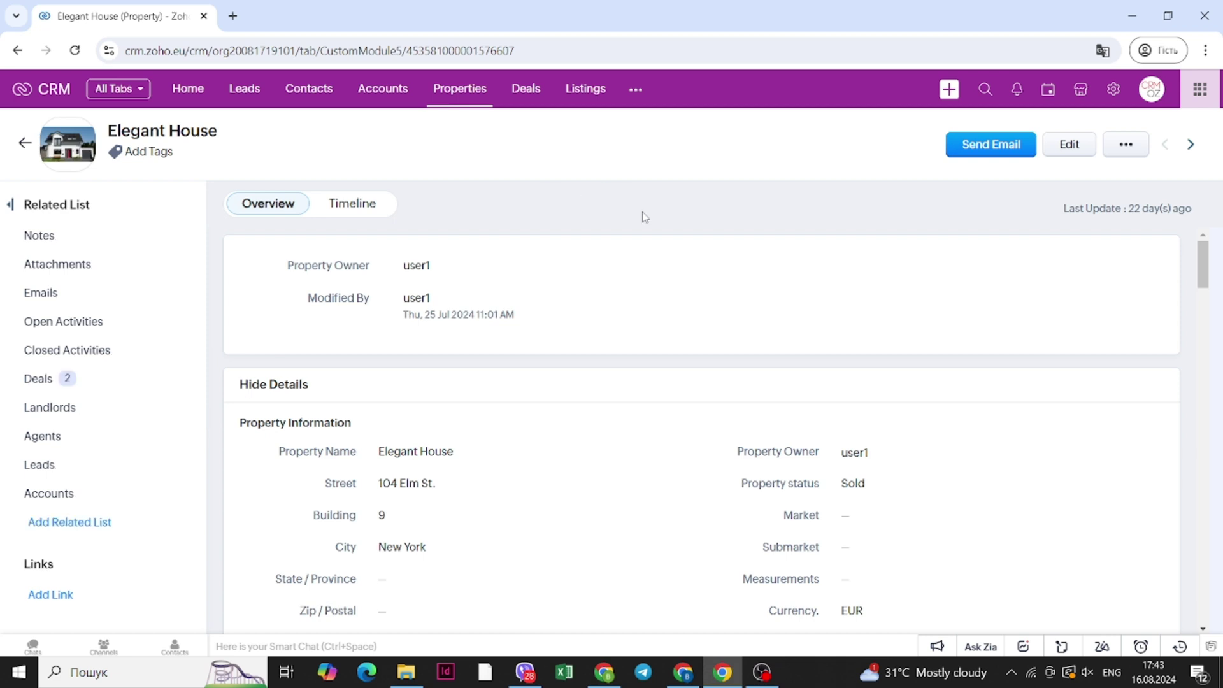
scroll(431, 367, "down", 1)
scroll(431, 367, "down", 9)
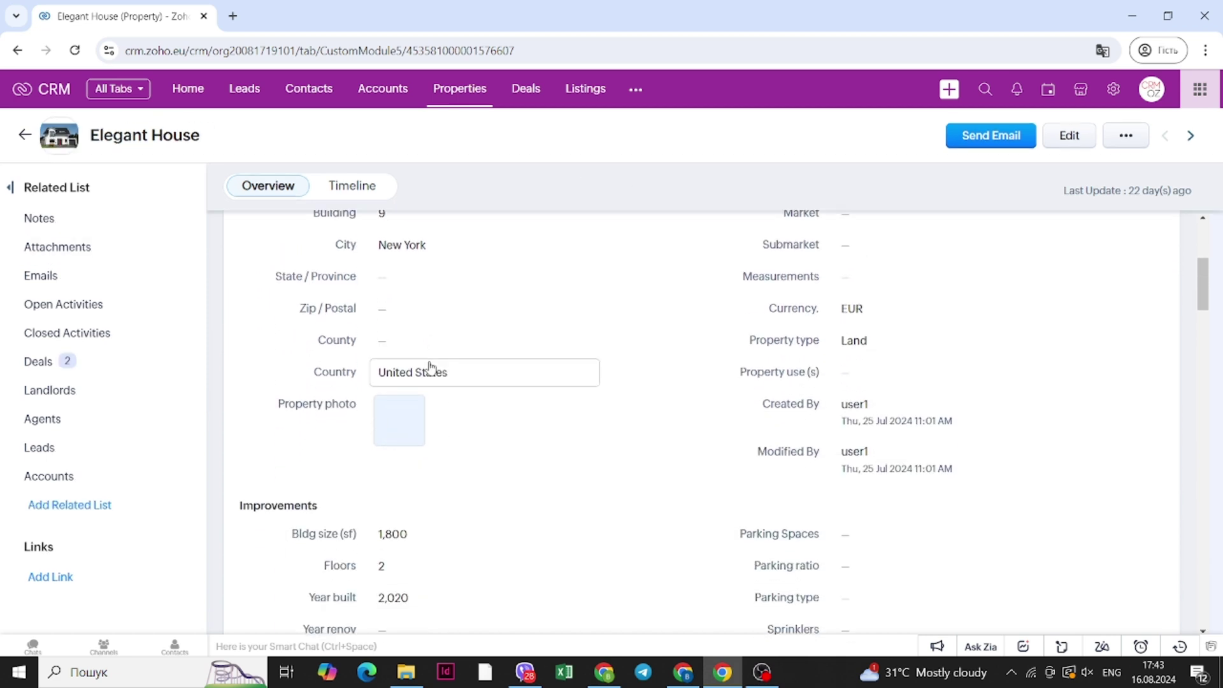
scroll(431, 367, "up", 1)
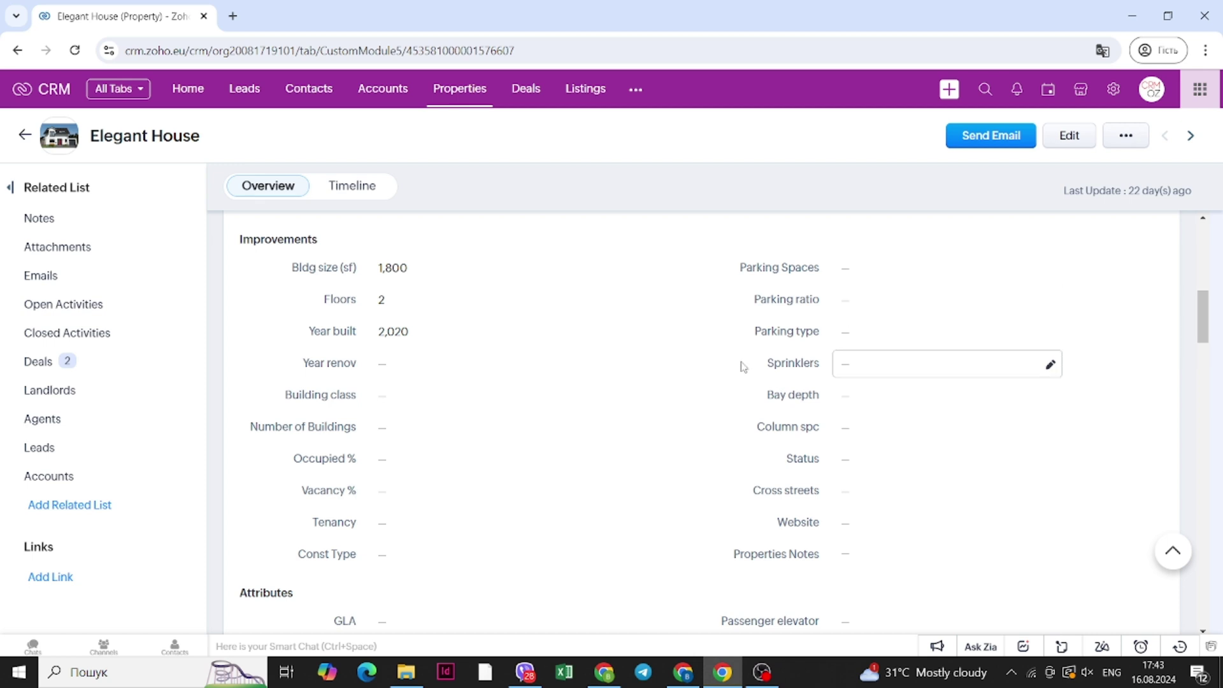
Scroll the Elegant House overview past Attachments, Emails and Deals to the empty Landlords, Agents and Leads lists
scroll(551, 408, "down", 6)
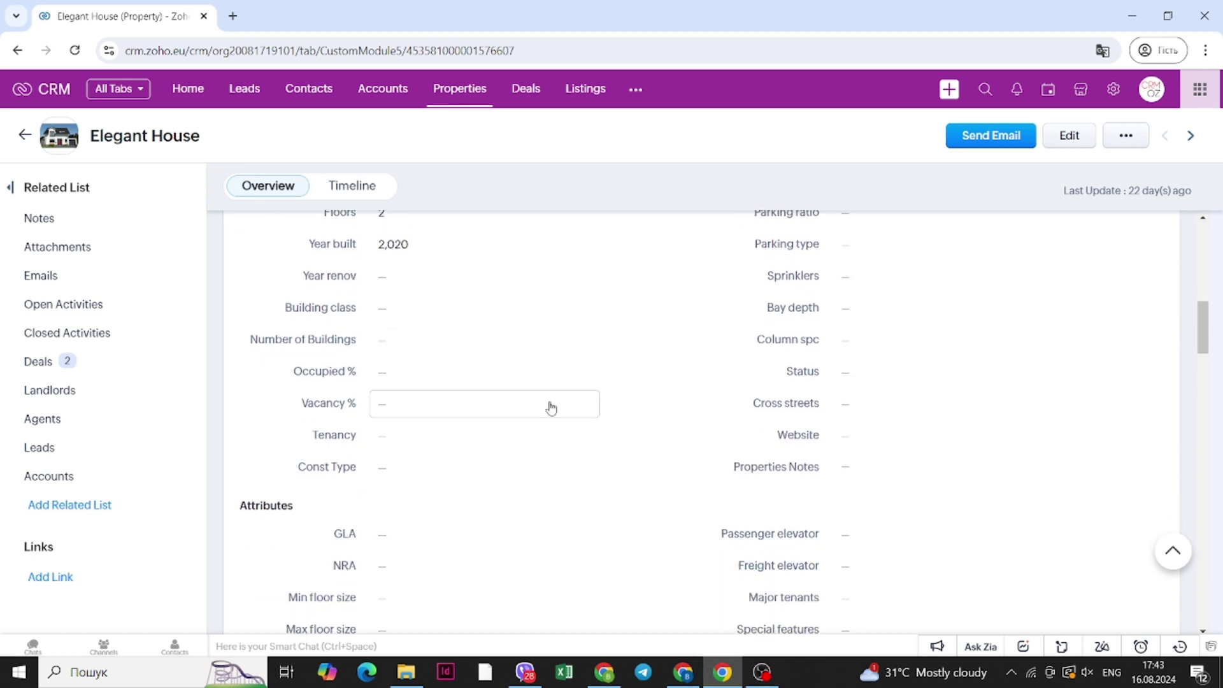
scroll(551, 408, "down", 1)
scroll(548, 406, "up", 1)
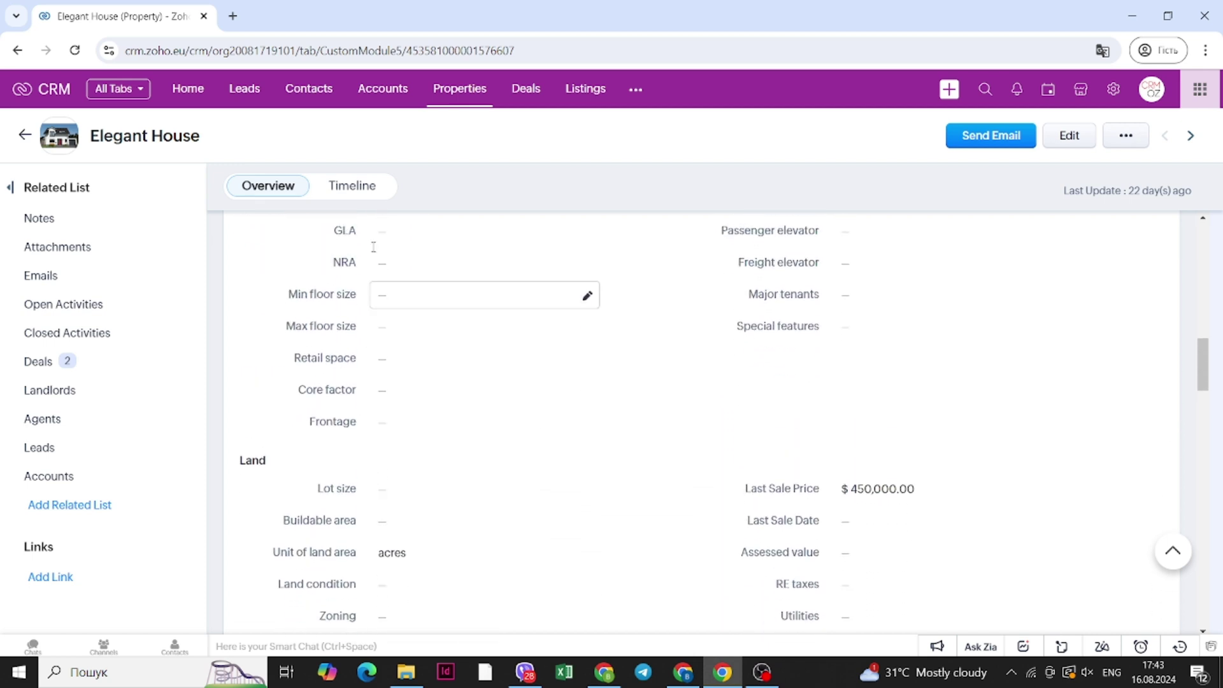
scroll(565, 354, "up", 1)
scroll(565, 355, "up", 3)
scroll(412, 395, "up", 3)
scroll(542, 454, "down", 12)
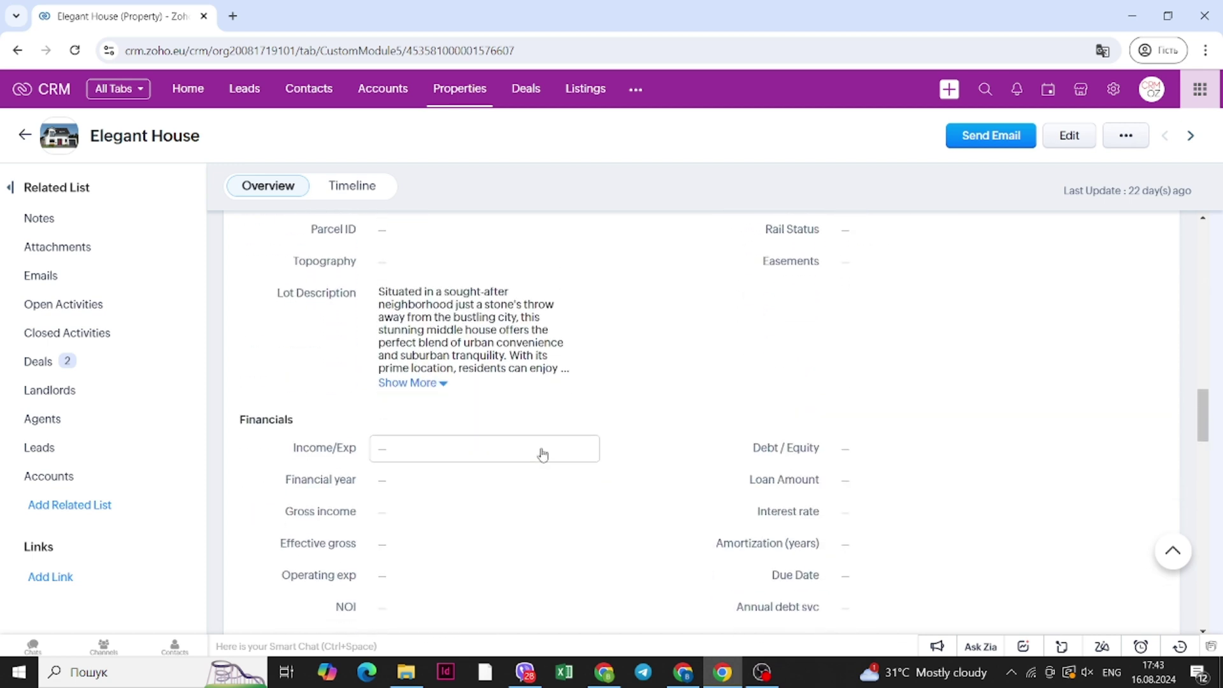
scroll(581, 475, "down", 4)
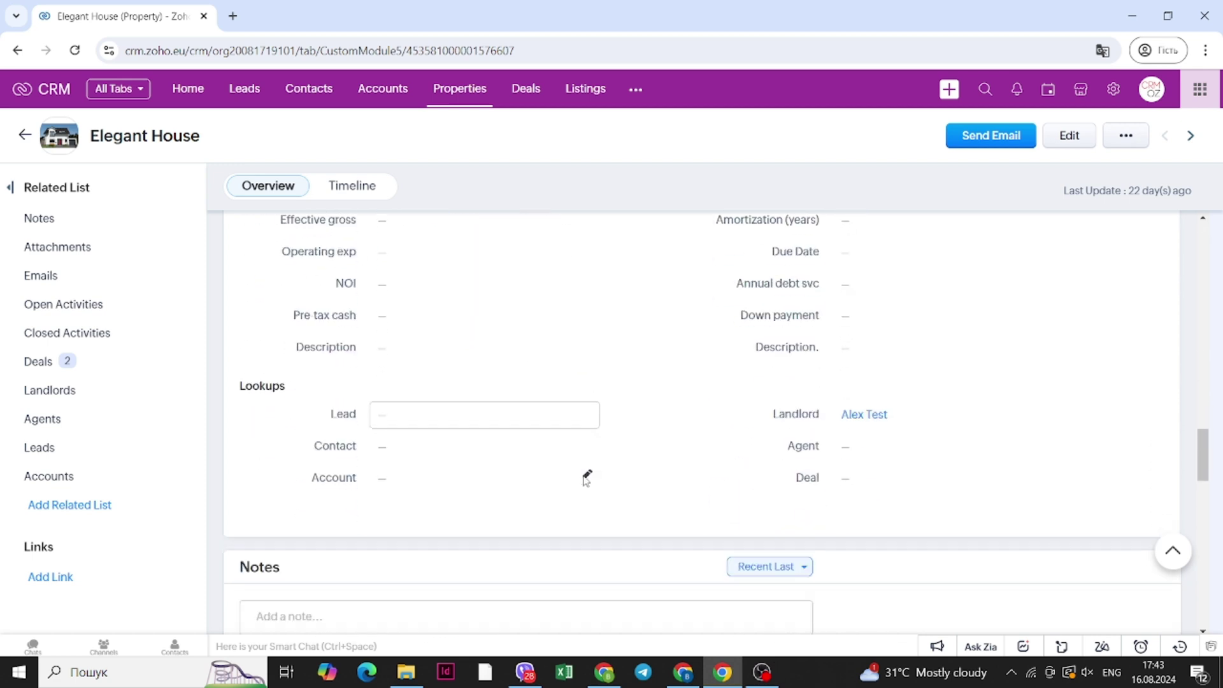
scroll(555, 429, "down", 5)
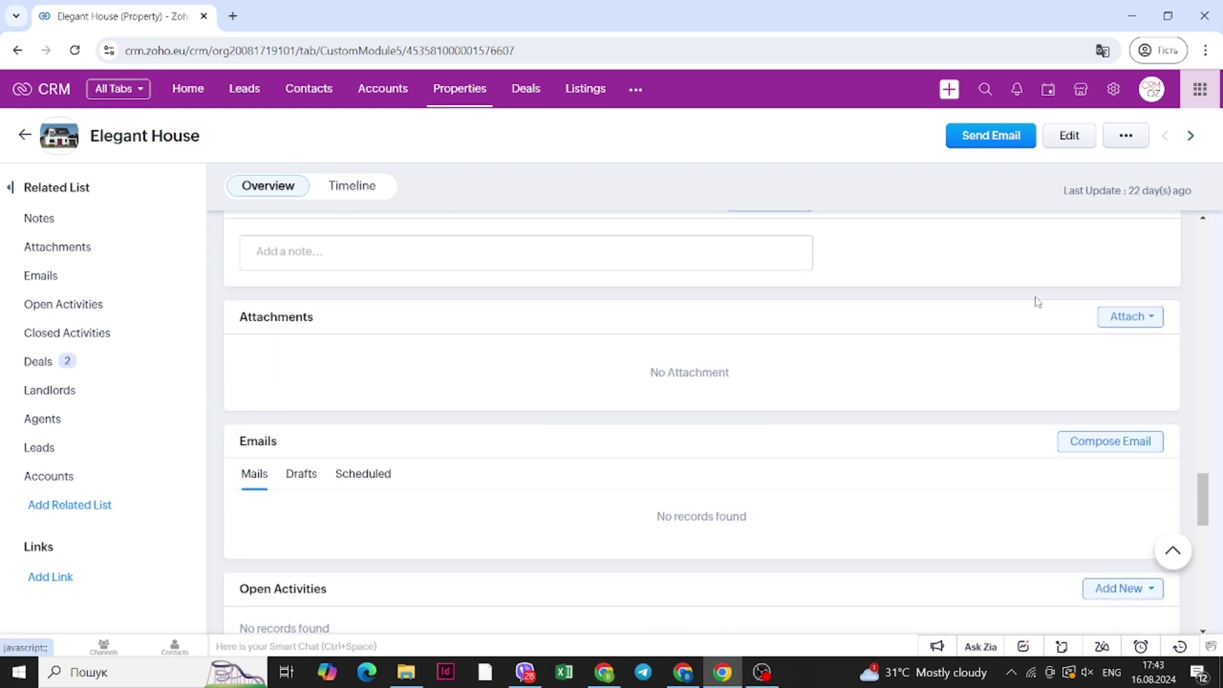
scroll(731, 394, "down", 8)
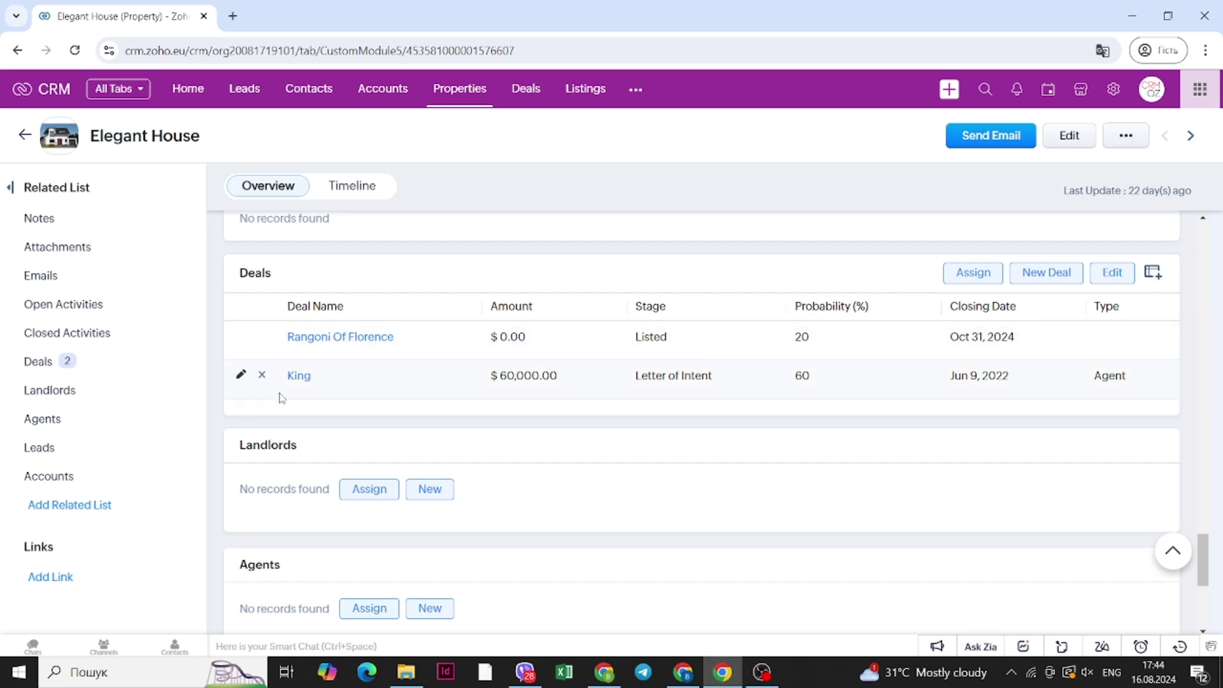
scroll(554, 421, "down", 3)
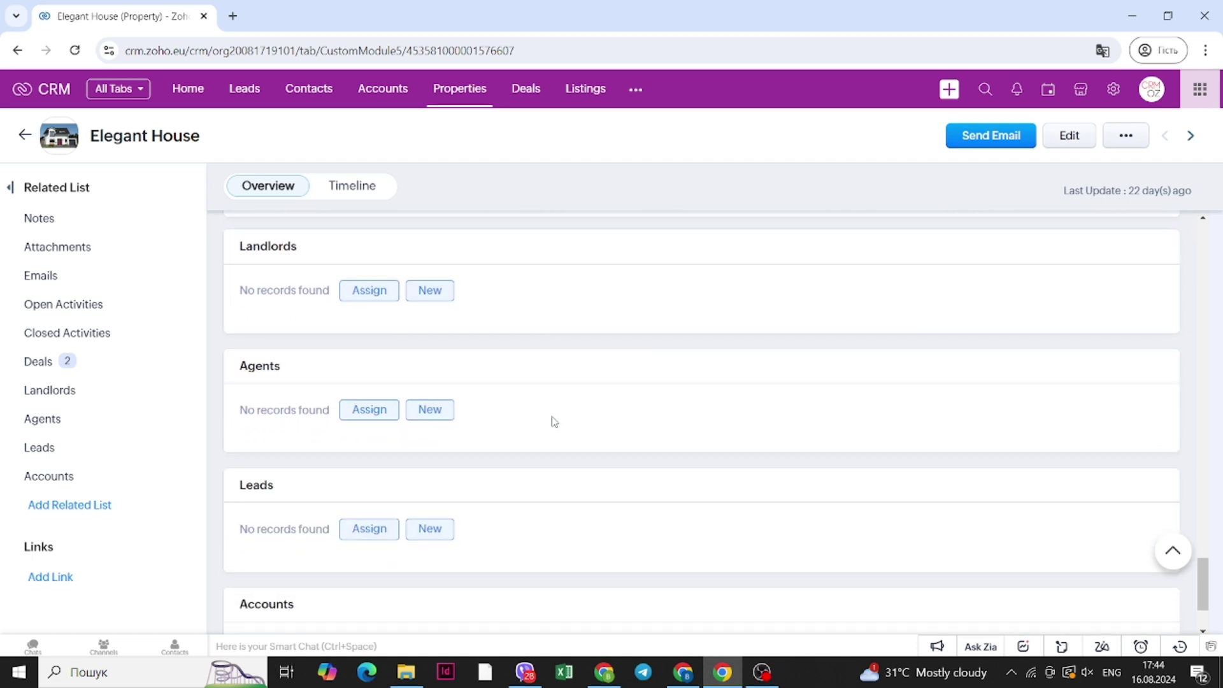
Assign the first listed landlord to the Elegant House property
left_click(364, 295)
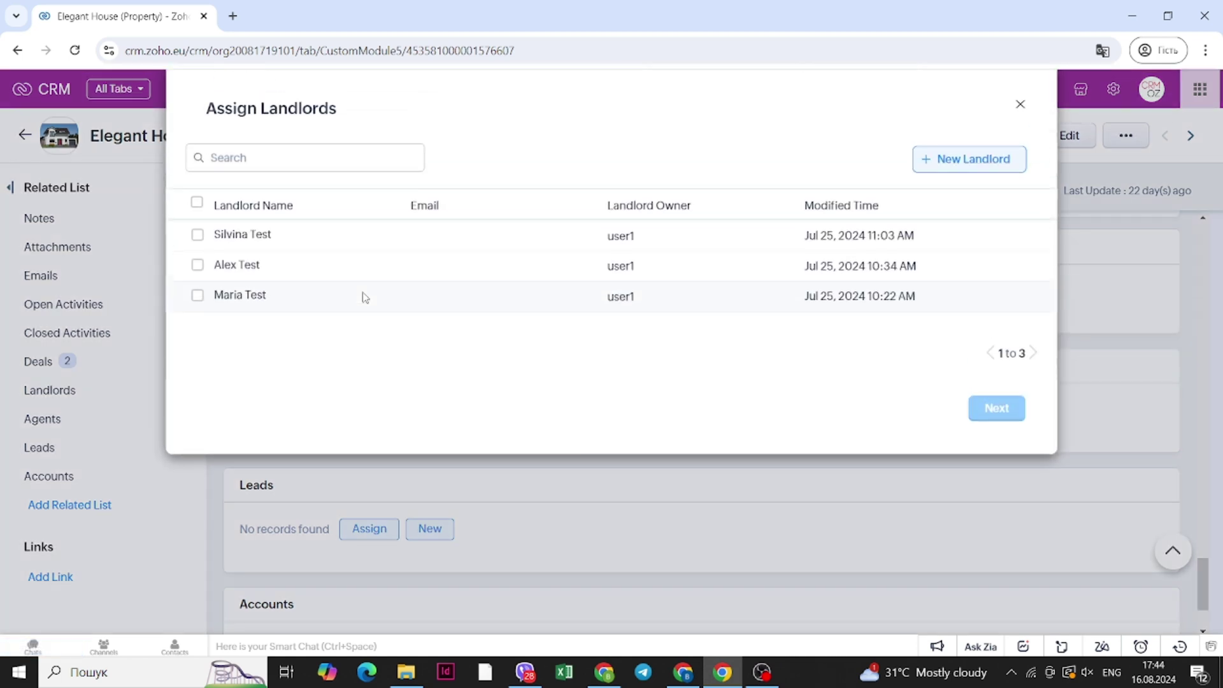
left_click(198, 234)
left_click(991, 410)
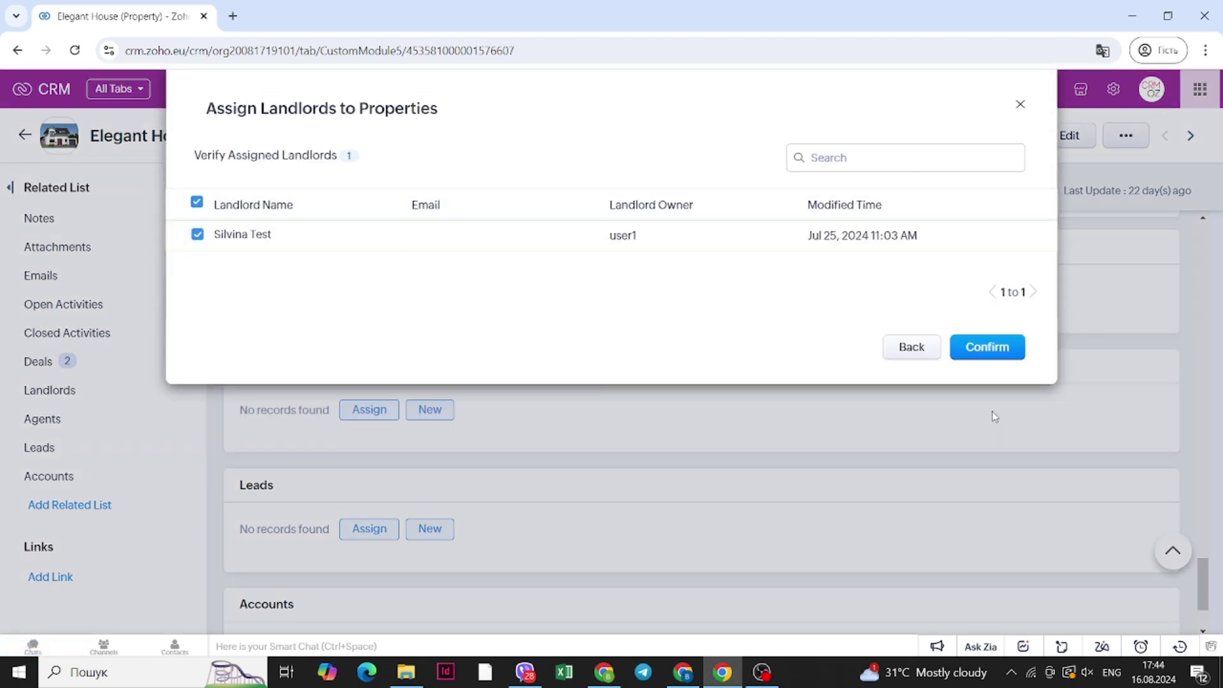
left_click(989, 357)
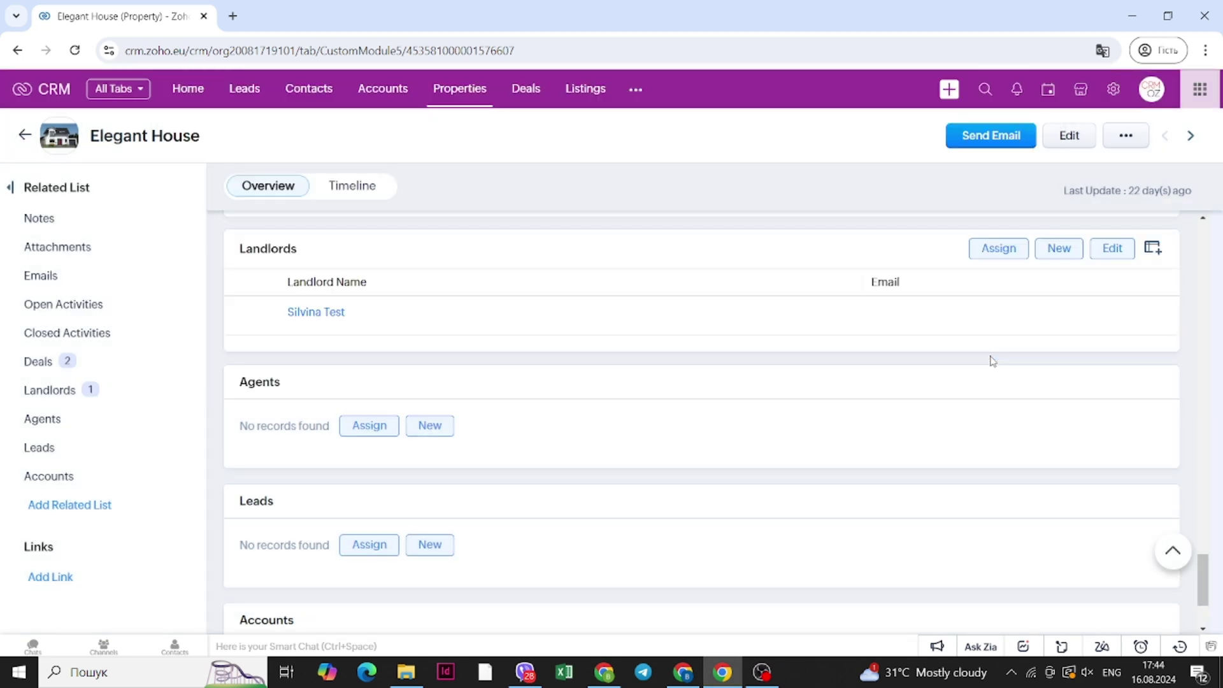
Assign the second listed agent to the Elegant House property
scroll(465, 376, "down", 2)
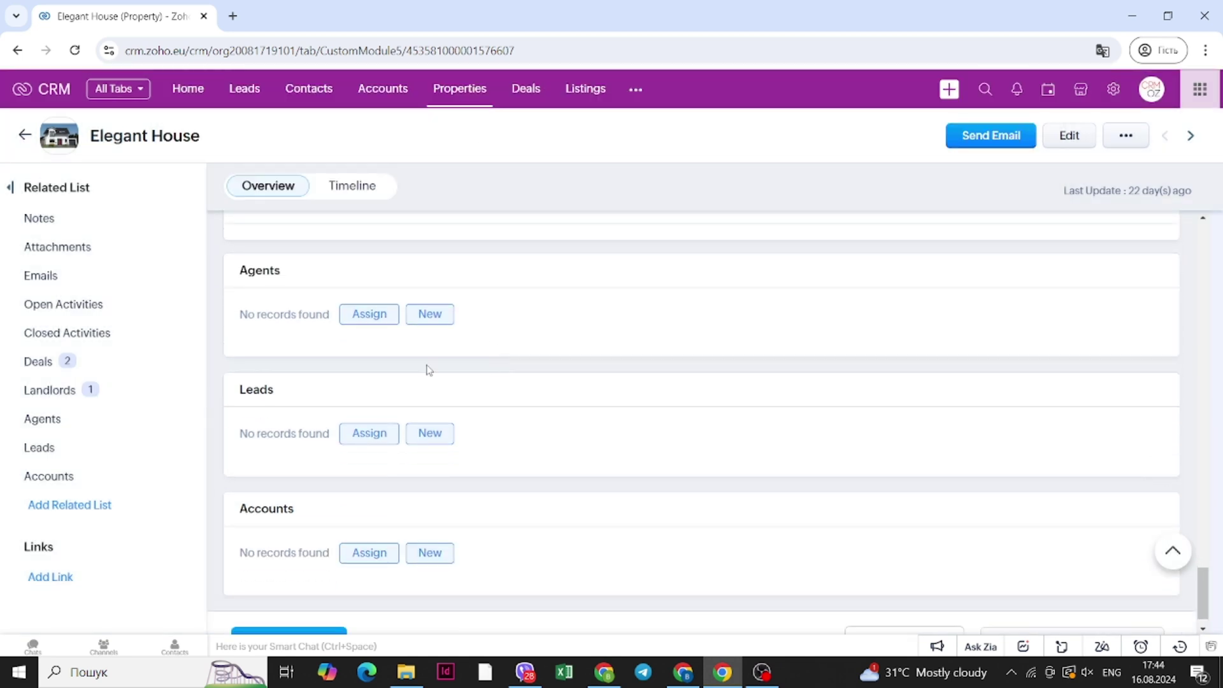
left_click(357, 314)
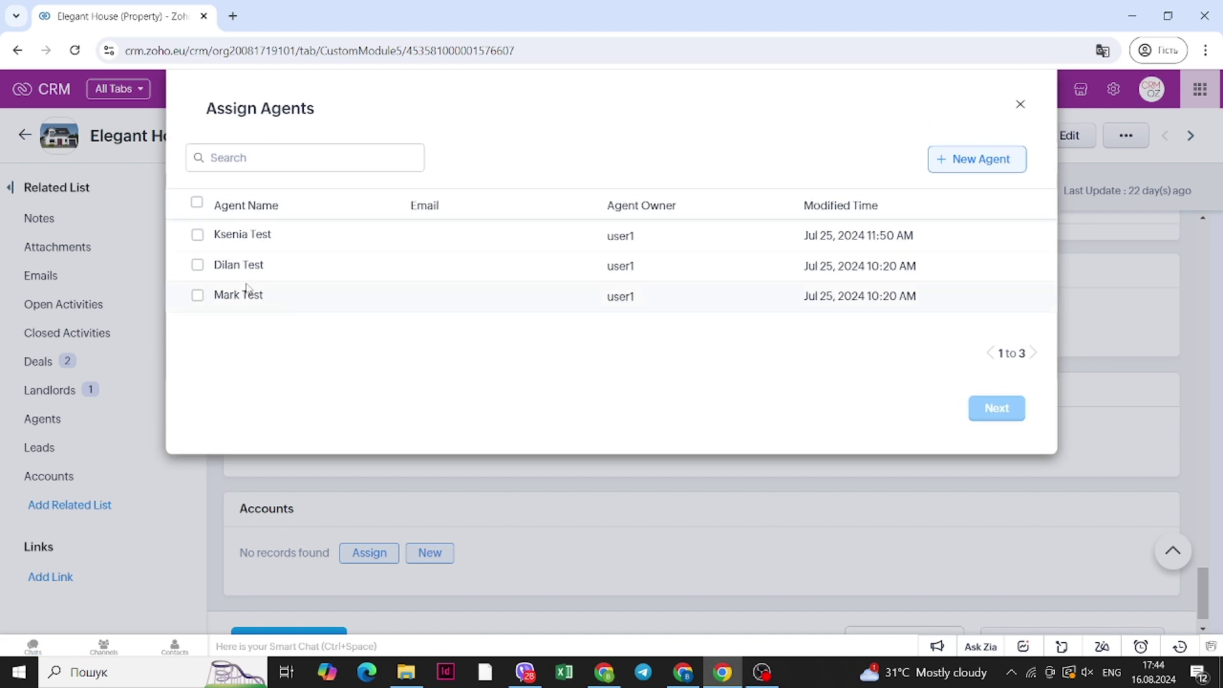
left_click(198, 265)
left_click(988, 414)
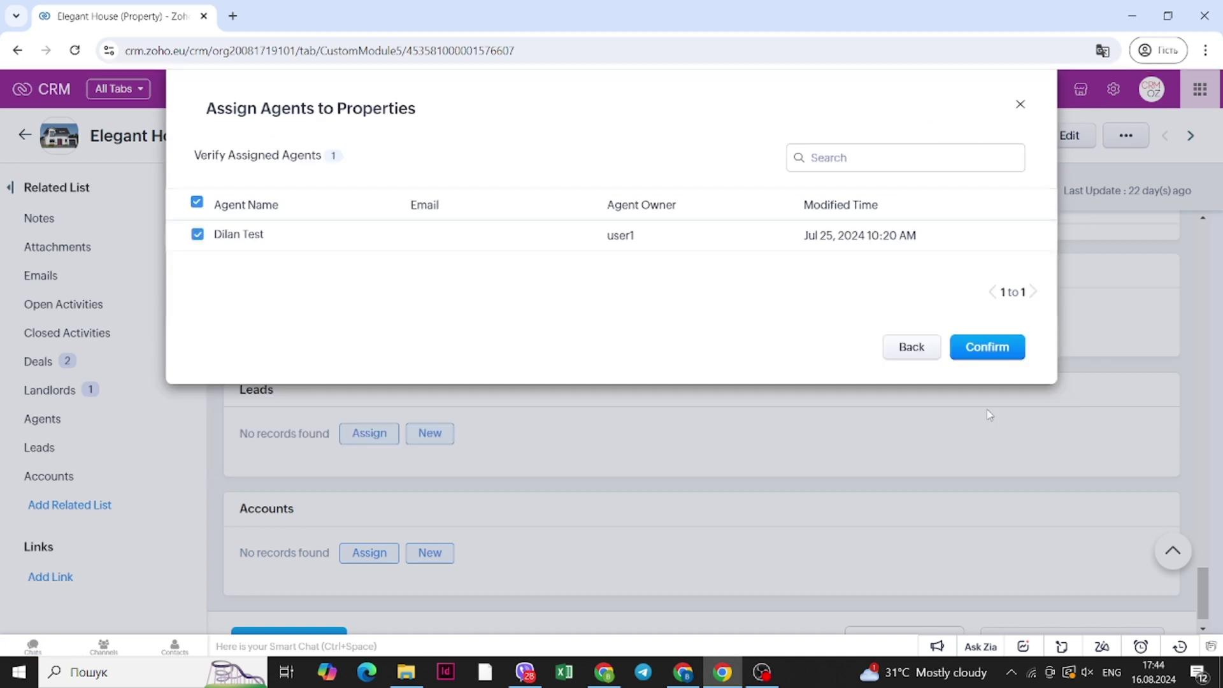
left_click(986, 351)
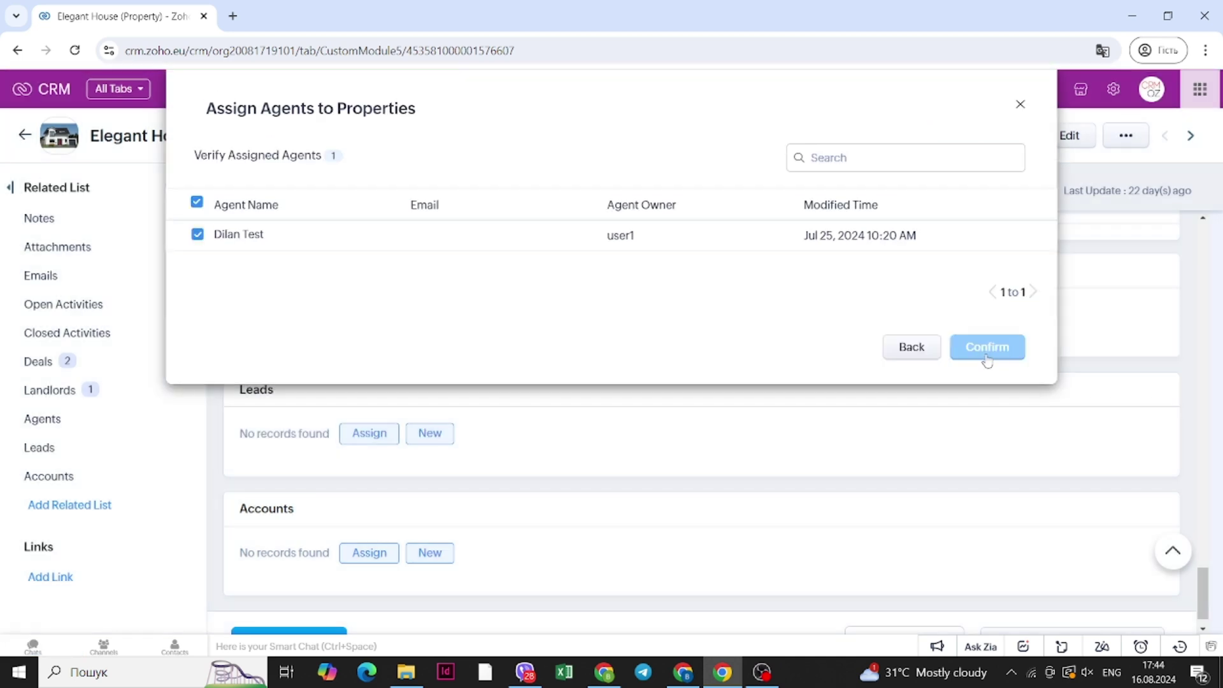
Assign the Chapman company lead to the Elegant House property
scroll(327, 464, "down", 1)
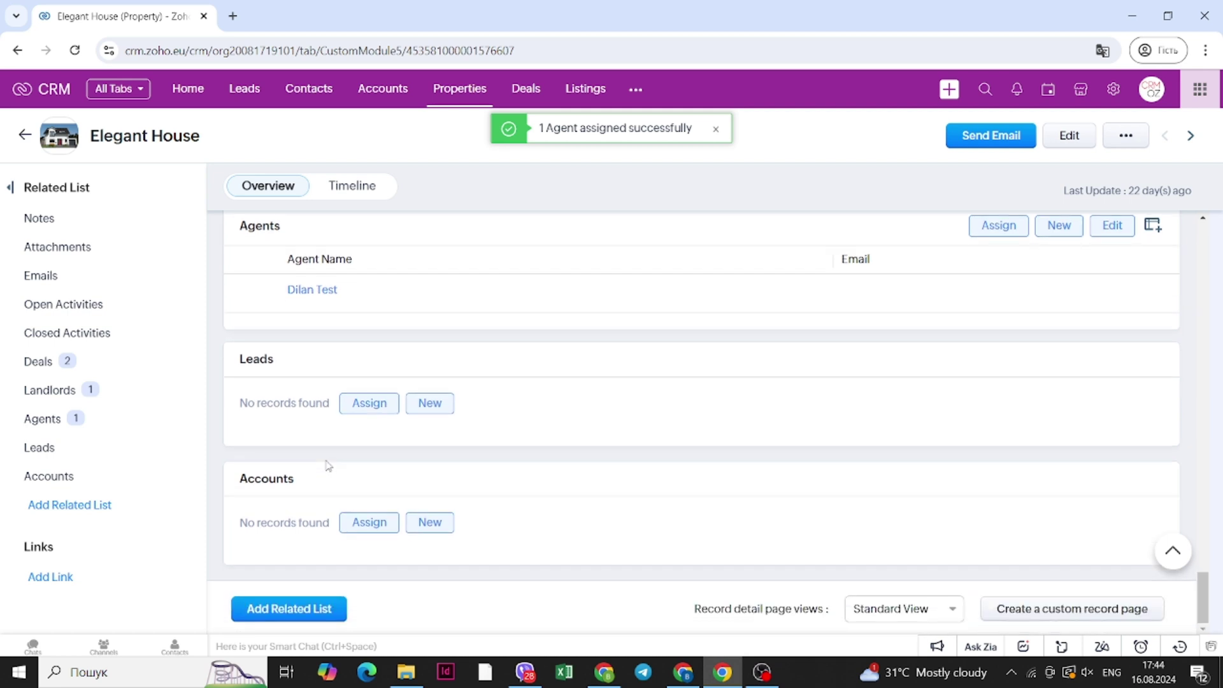
scroll(379, 400, "up", 1)
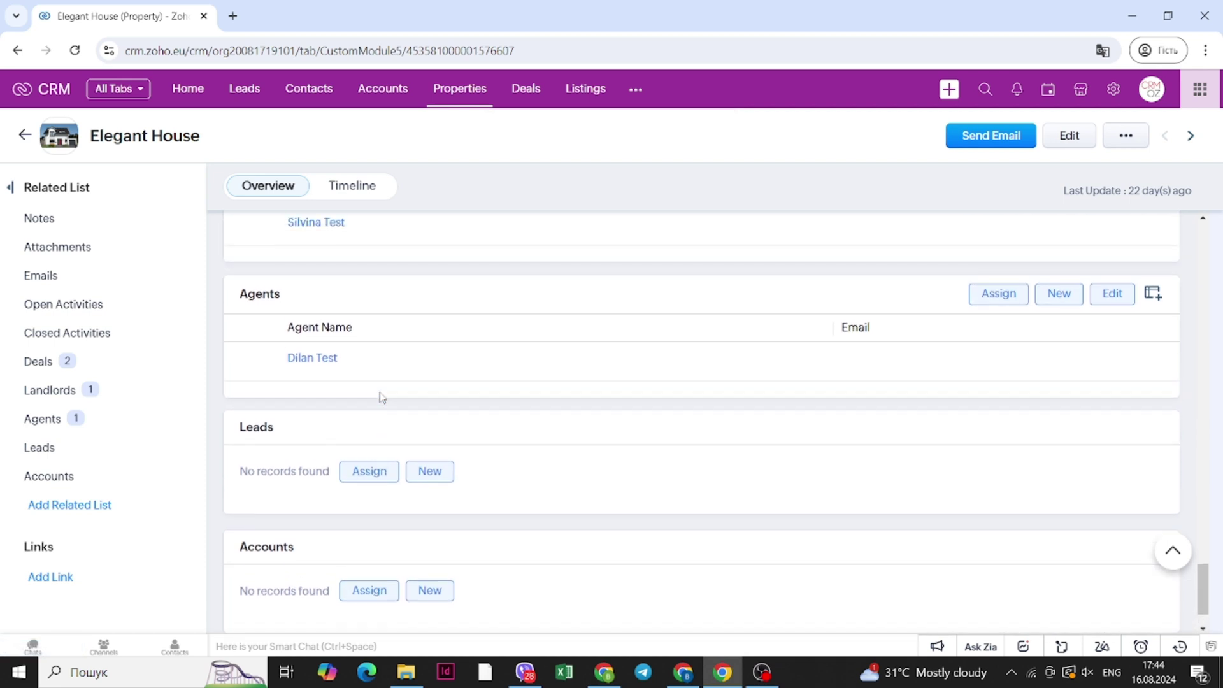
left_click(368, 464)
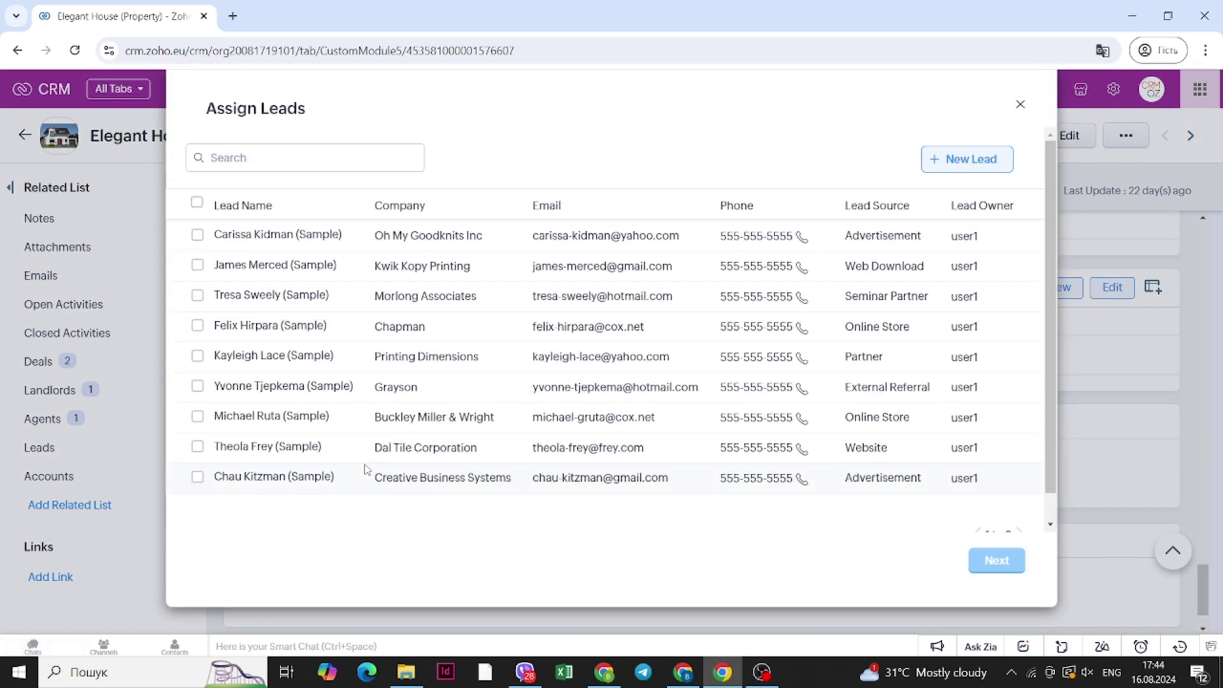
left_click(197, 326)
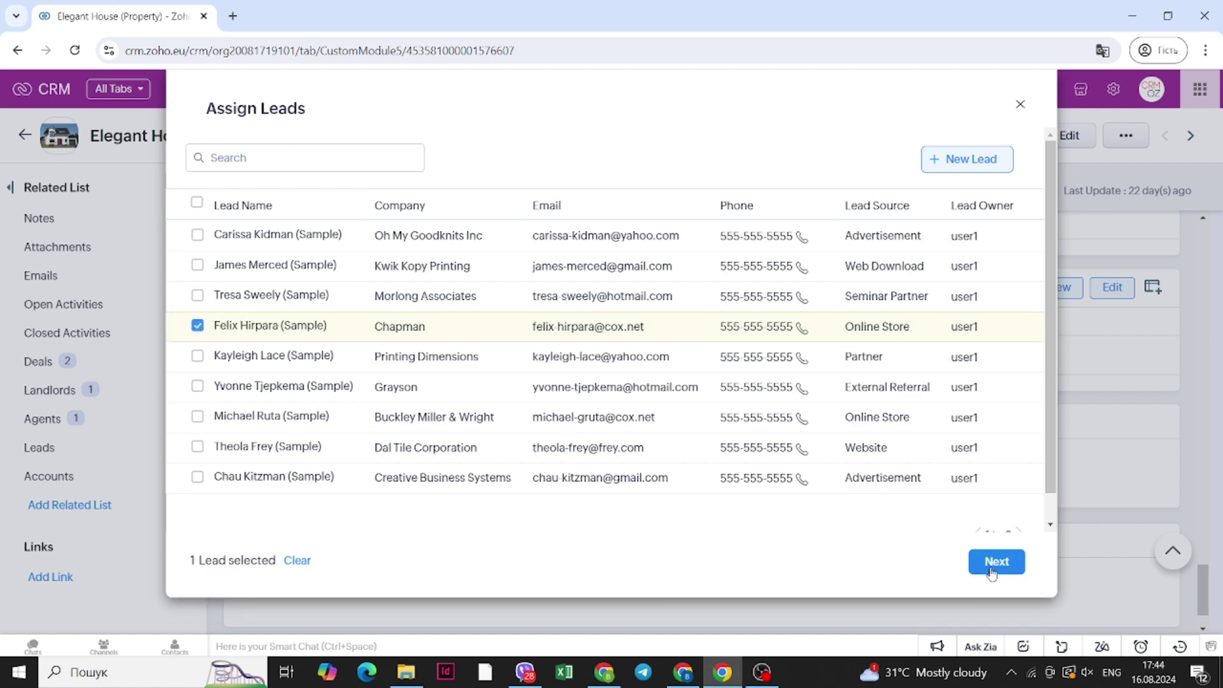
left_click(995, 564)
left_click(981, 347)
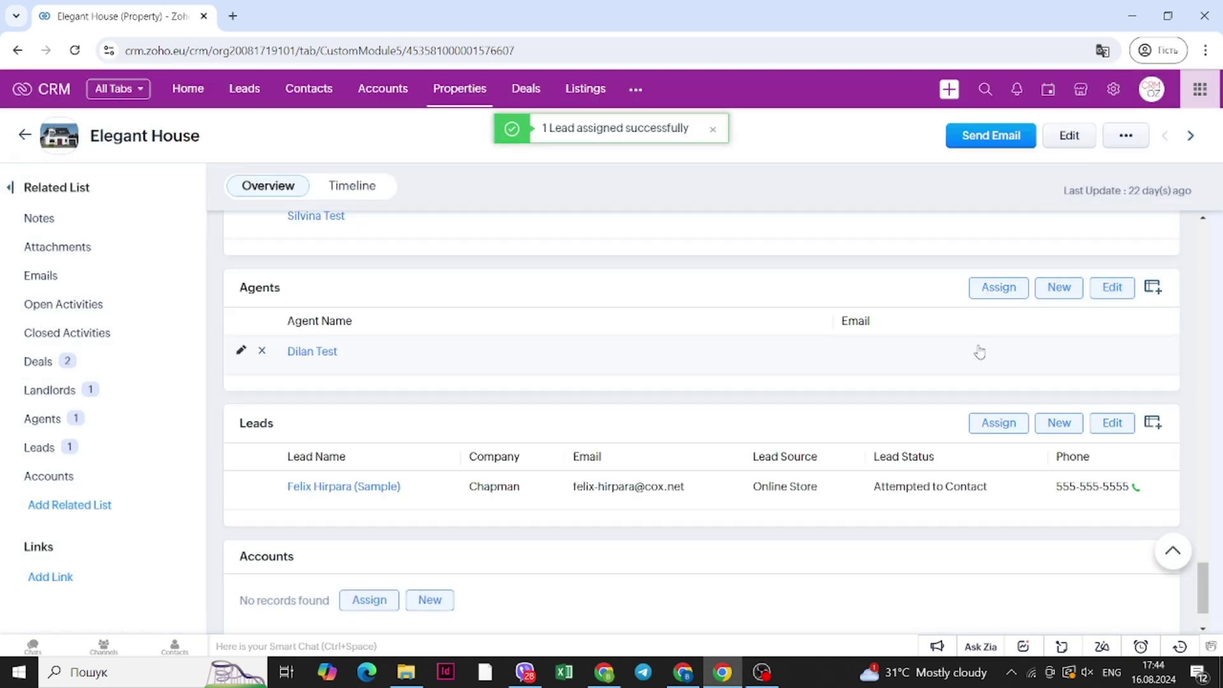
Return to the properties list and open the Deals list of 11 deals
scroll(979, 353, "up", 8)
scroll(980, 350, "up", 10)
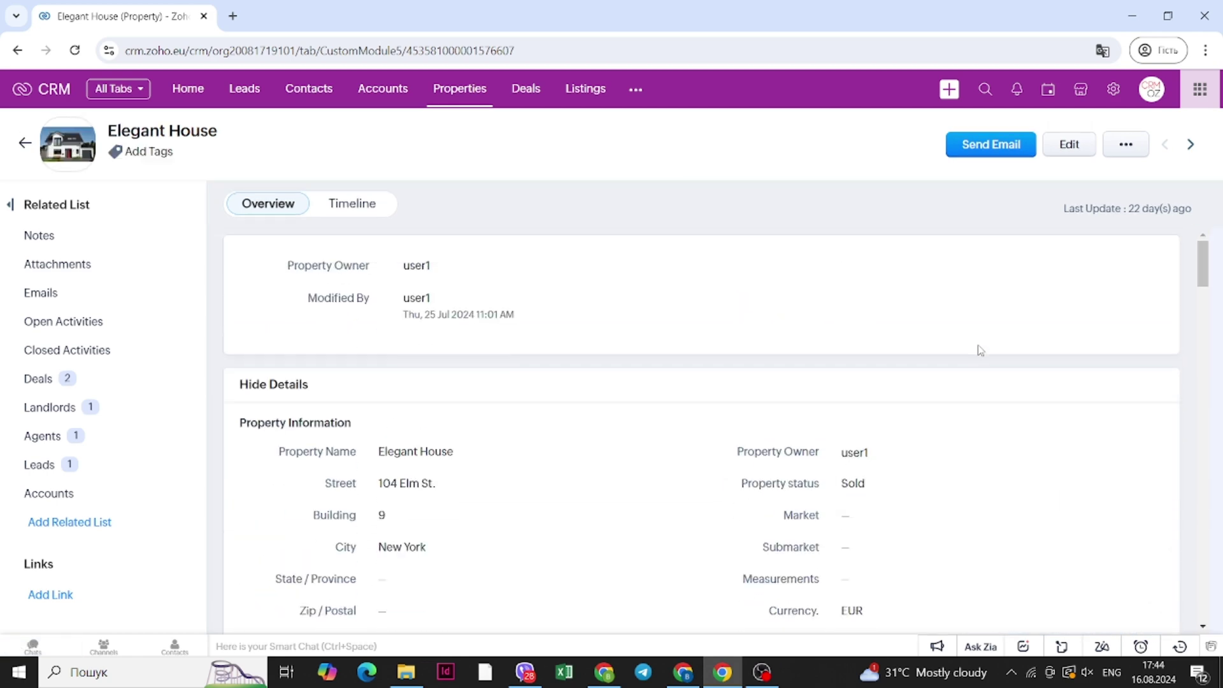
left_click(524, 93)
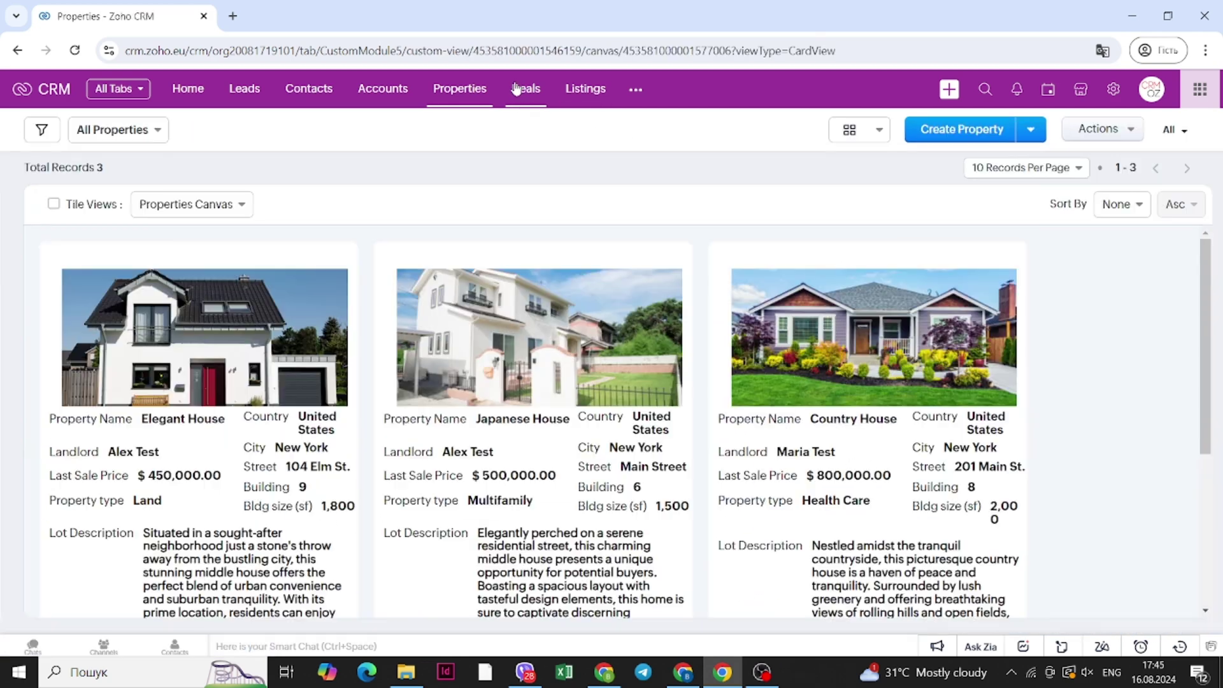
left_click(526, 93)
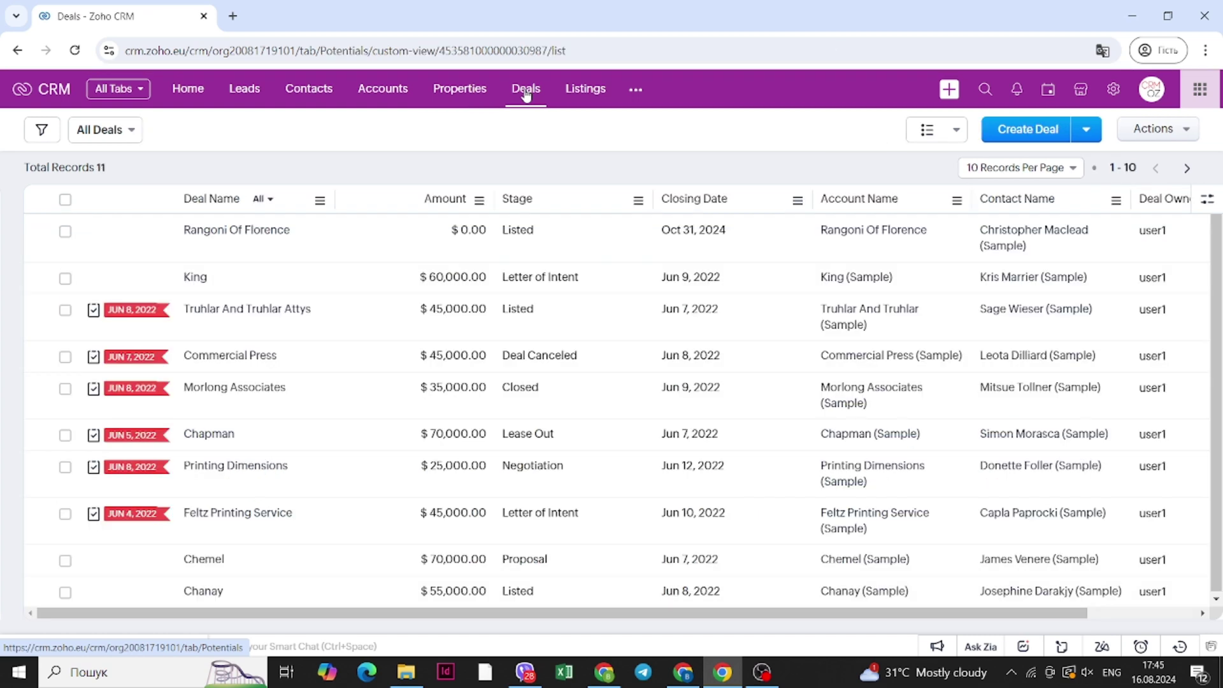
Show deals as a stage Kanban board and drag Rangoni Of Florence from Listed into Proposal
left_click(944, 136)
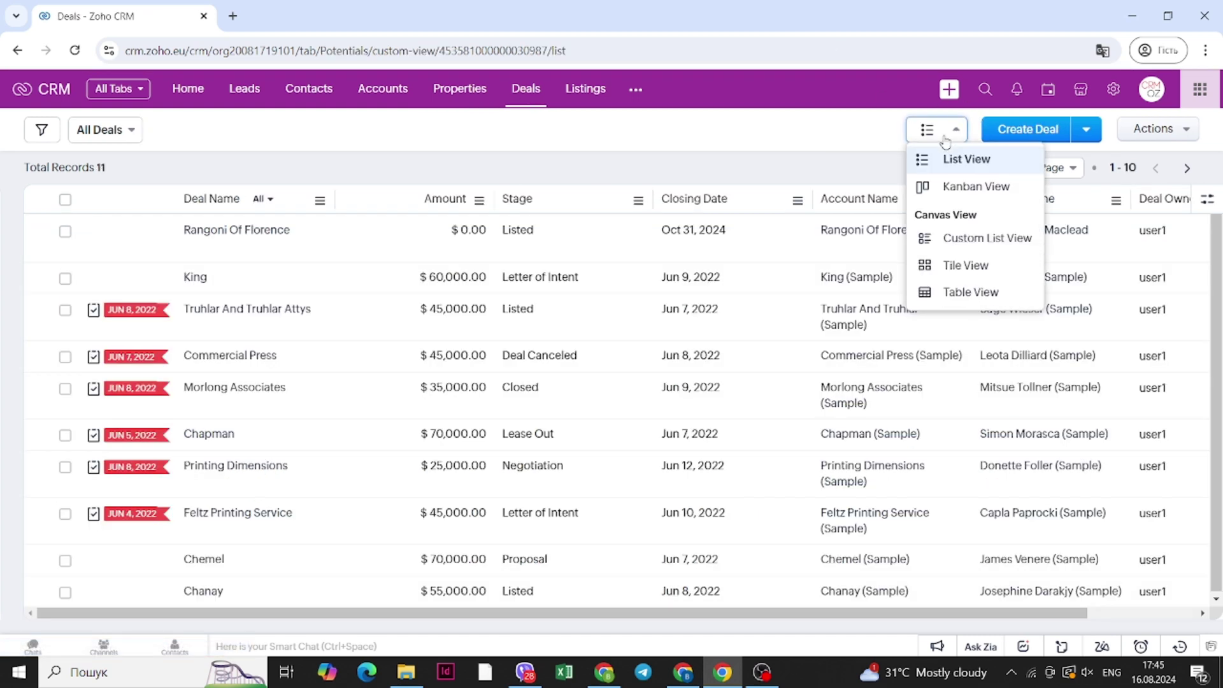
left_click(947, 185)
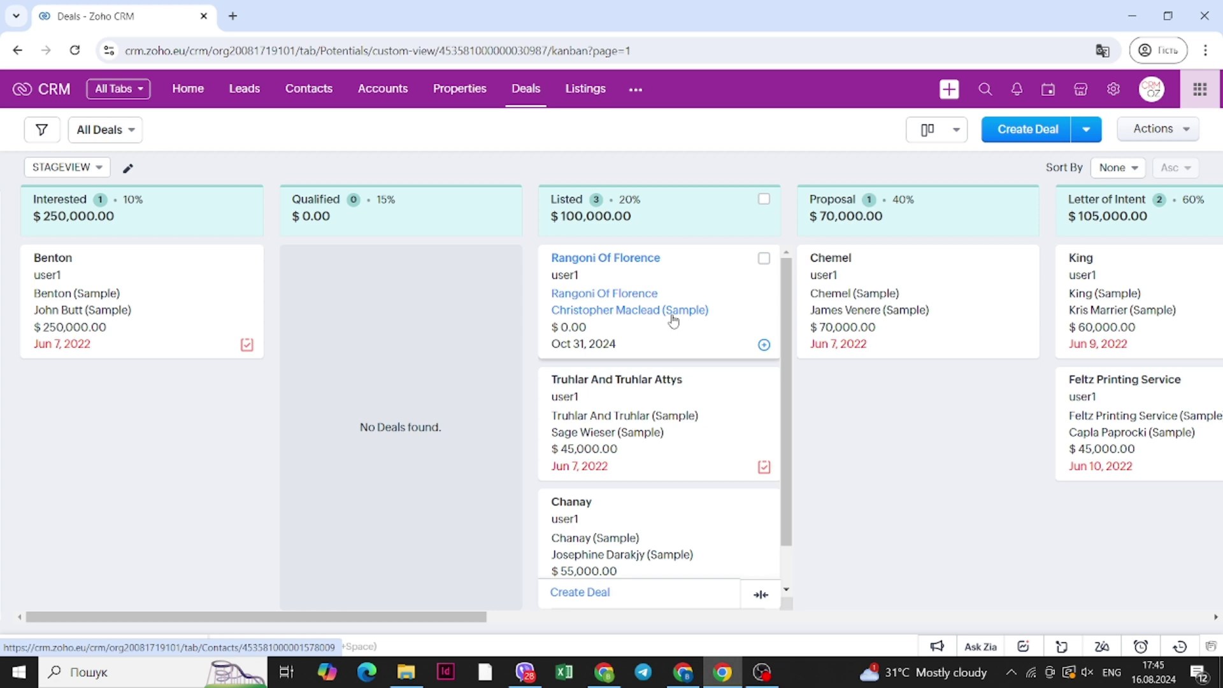
left_click_drag(667, 293, 887, 472)
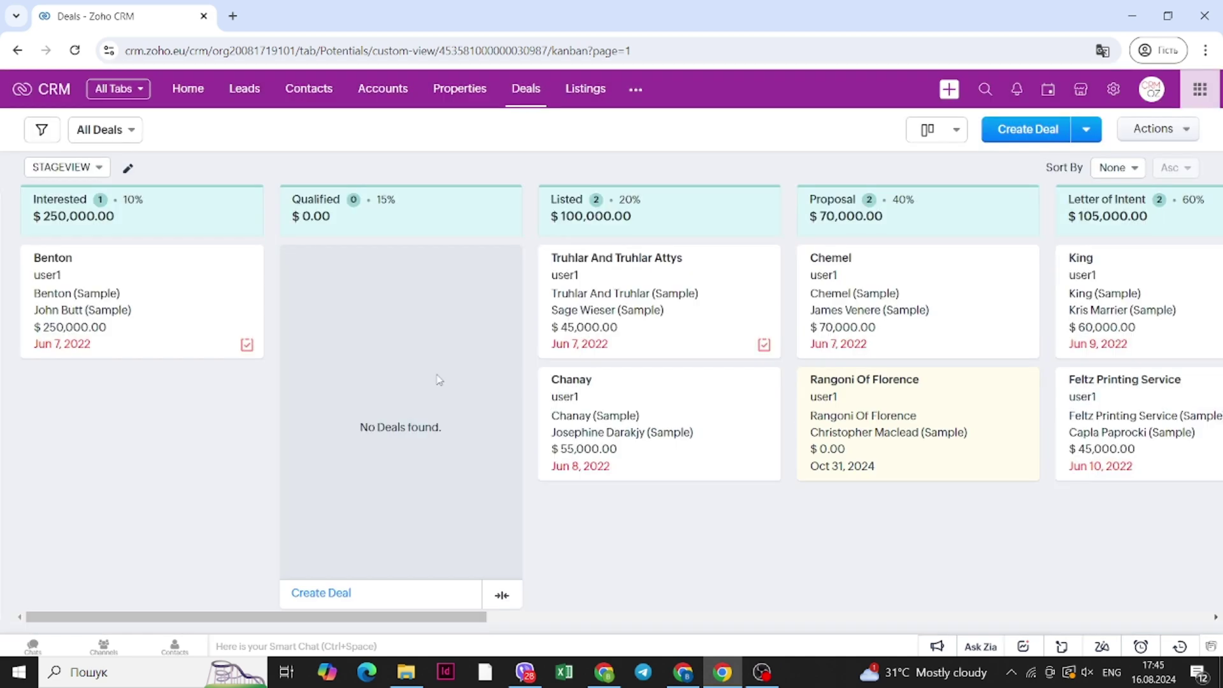
scroll(963, 471, "right", 10)
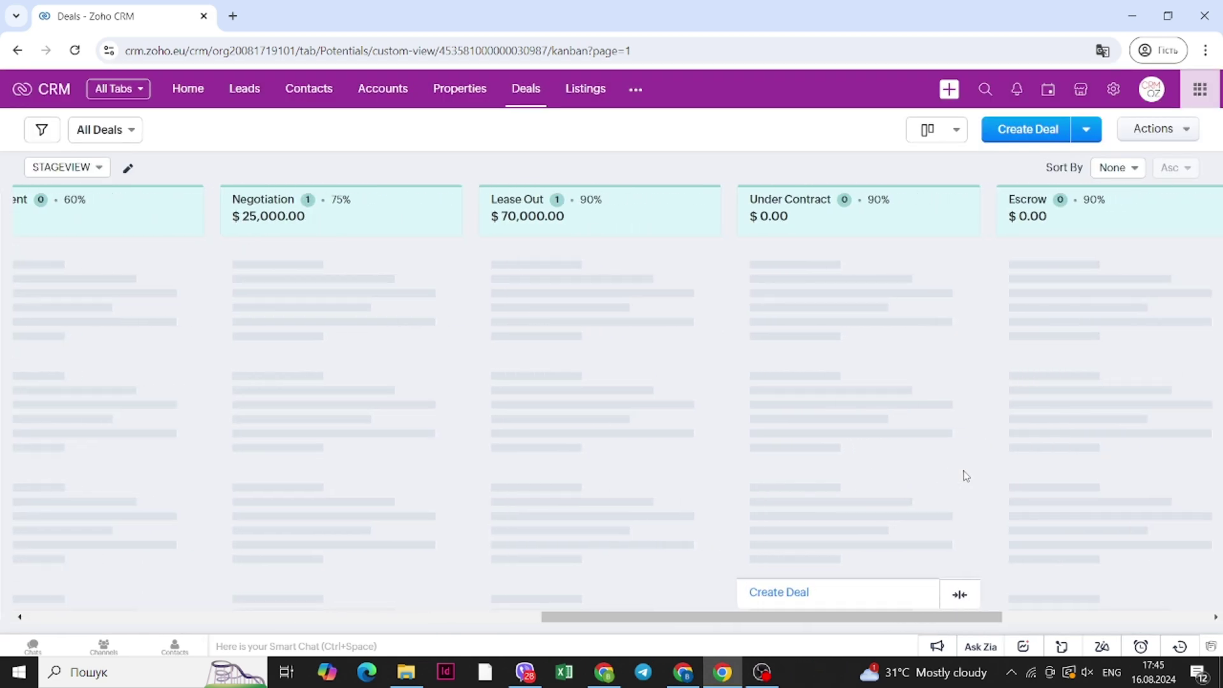
scroll(577, 321, "right", 5)
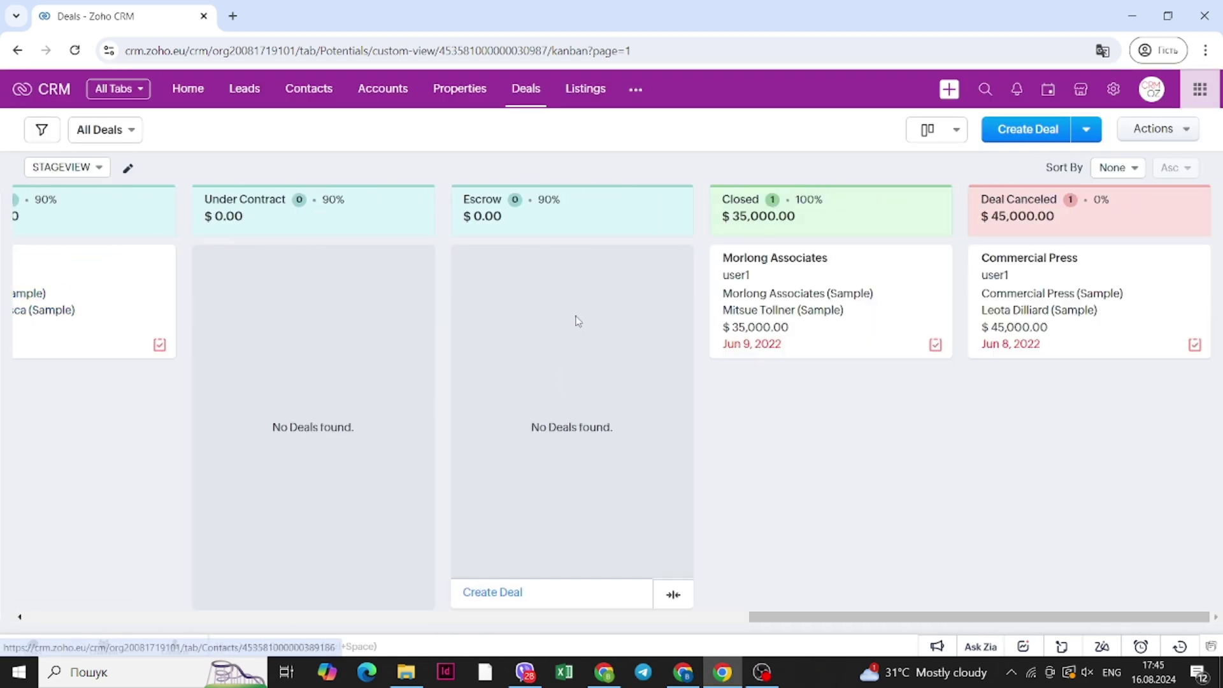